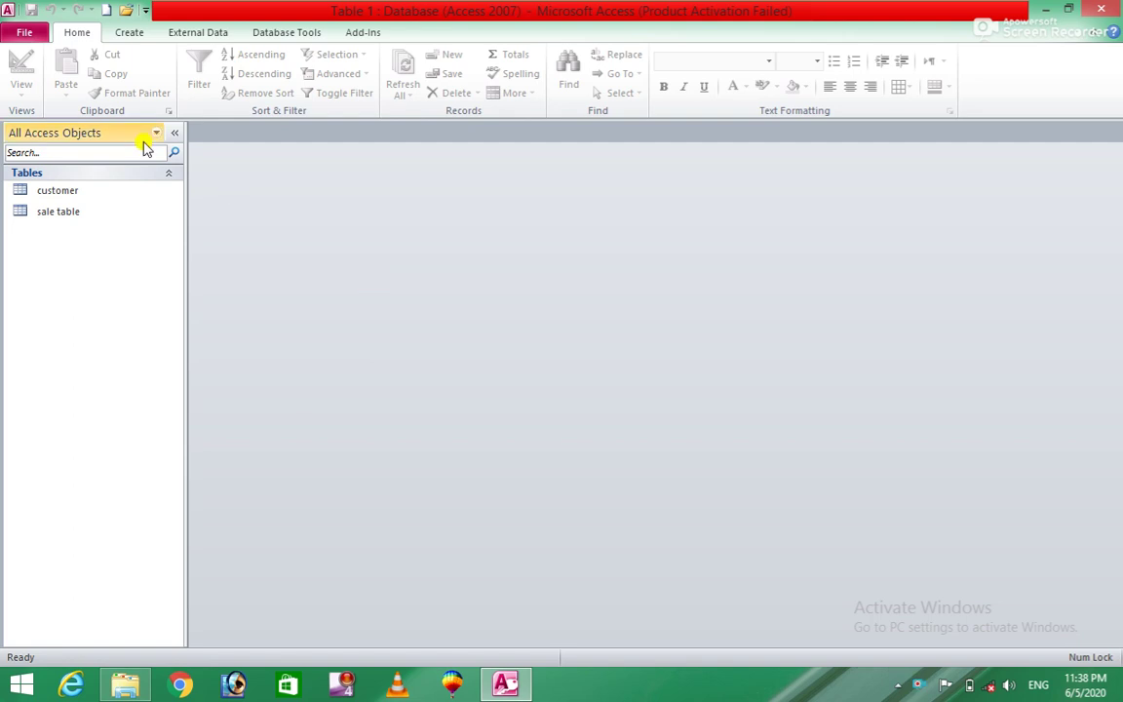
- Open the customer table, switch it to Design View and display the properties of the customer name field
double_click(74, 199)
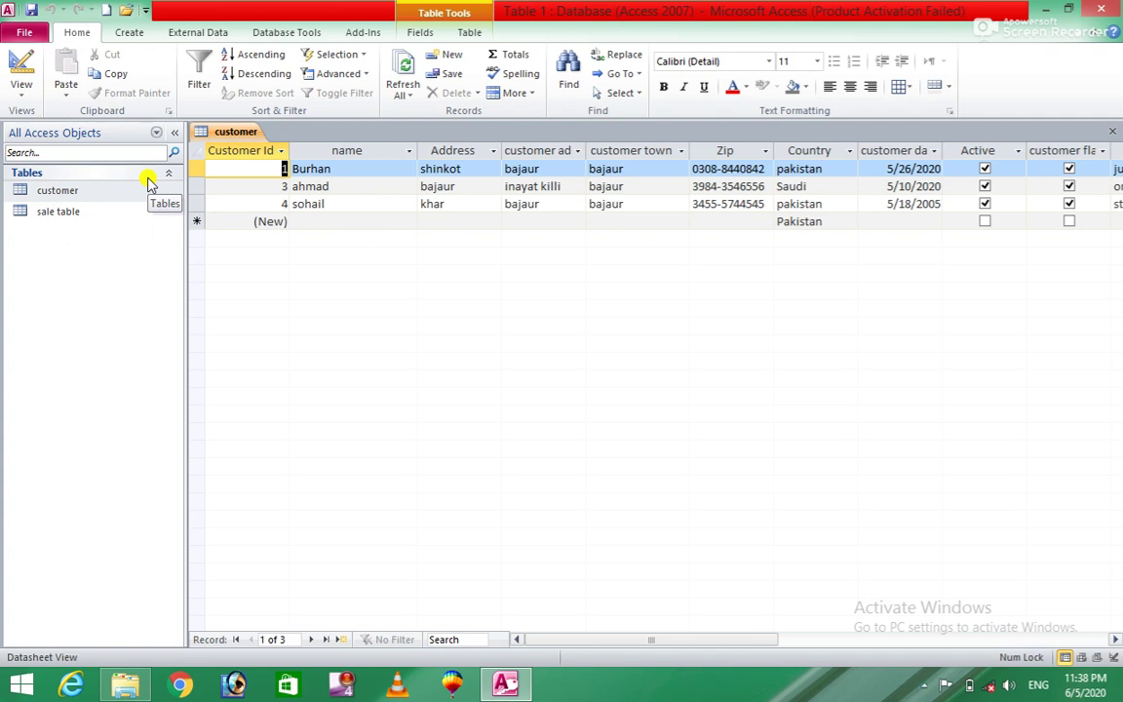
right_click(80, 188)
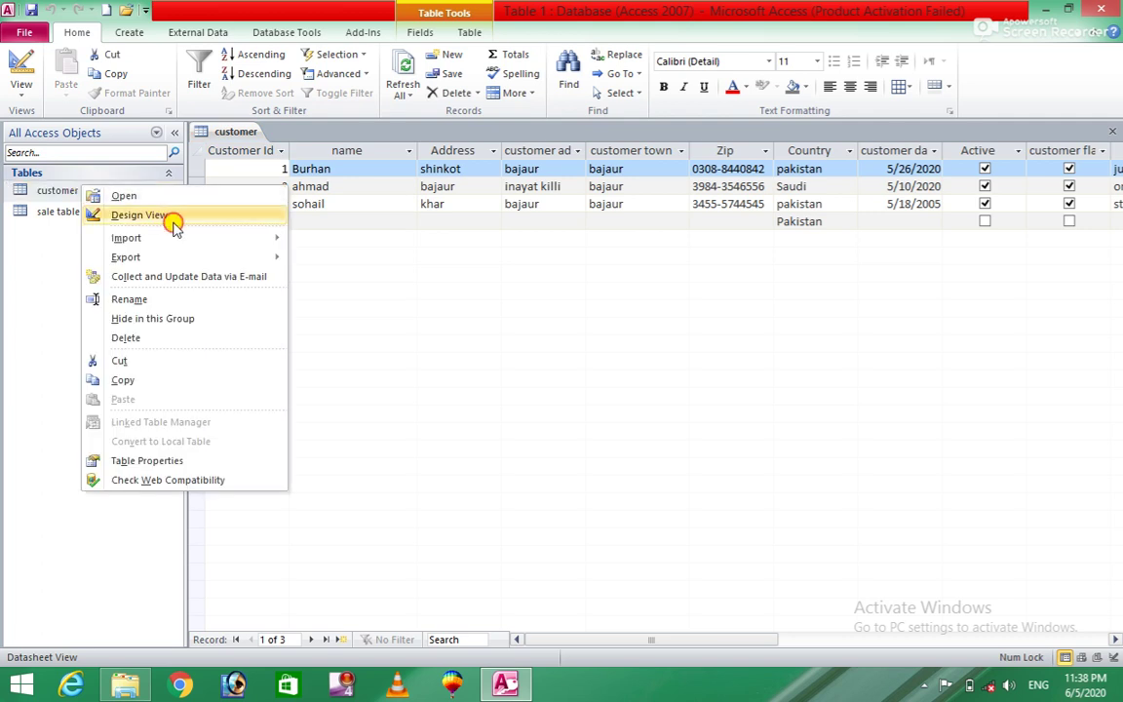
click(174, 224)
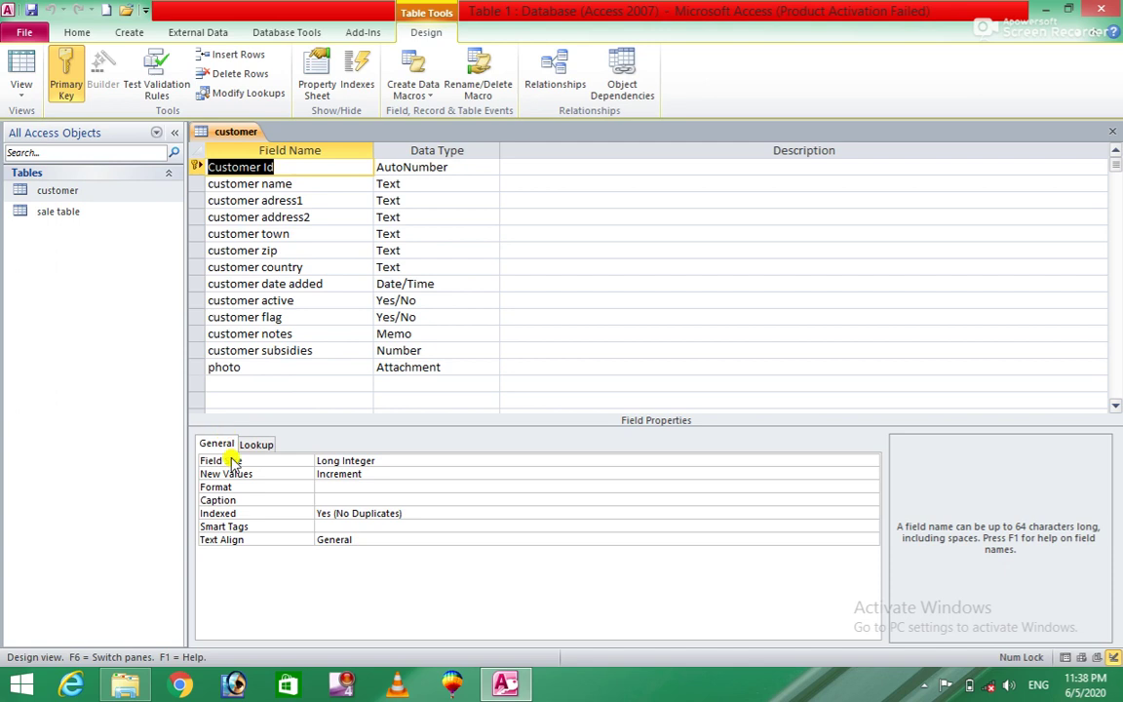
click(260, 183)
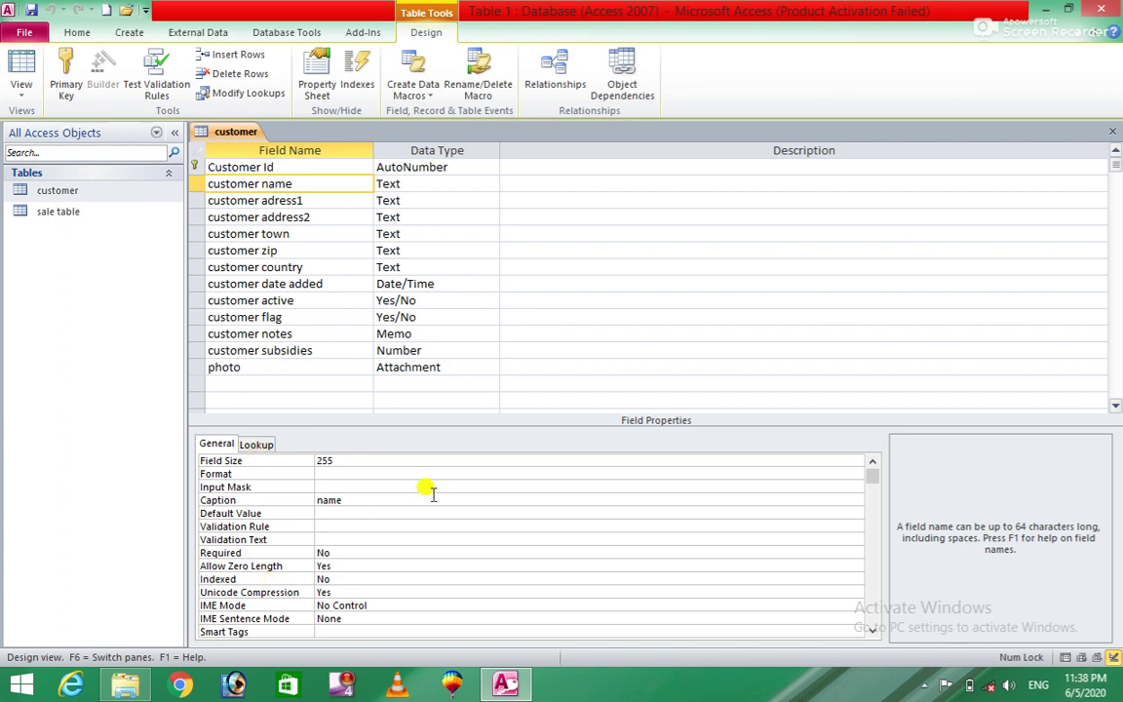
- Toggle the customer table between Datasheet View and Design View, finishing in Datasheet View
click(77, 32)
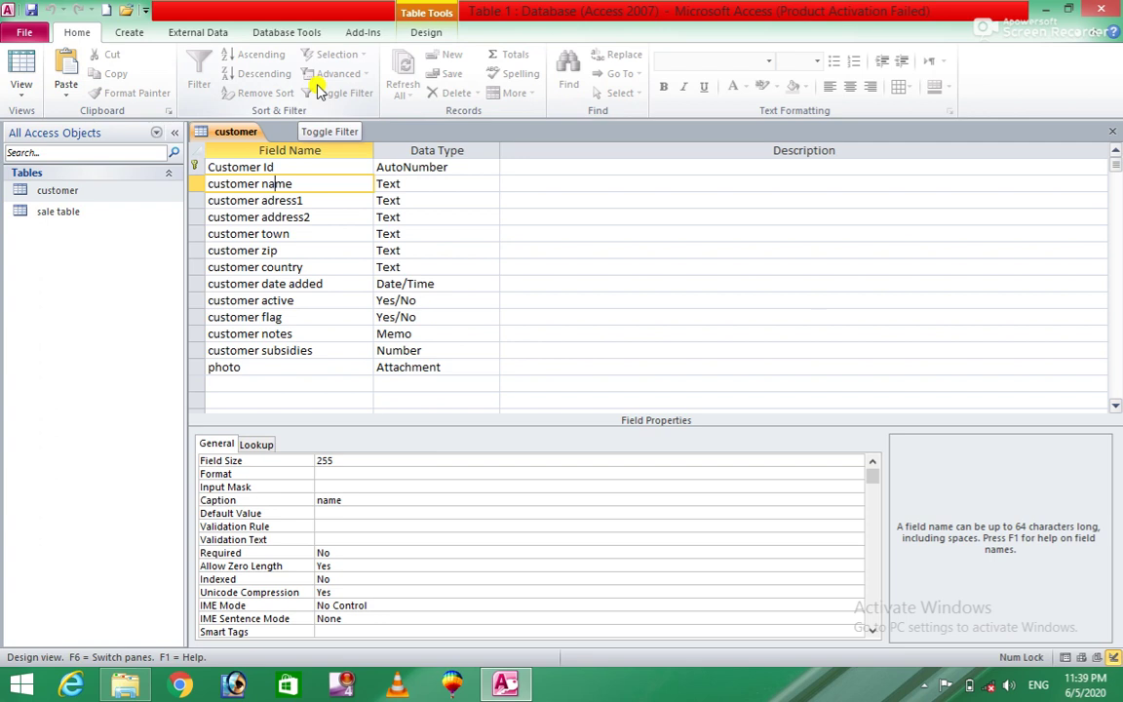
double_click(97, 197)
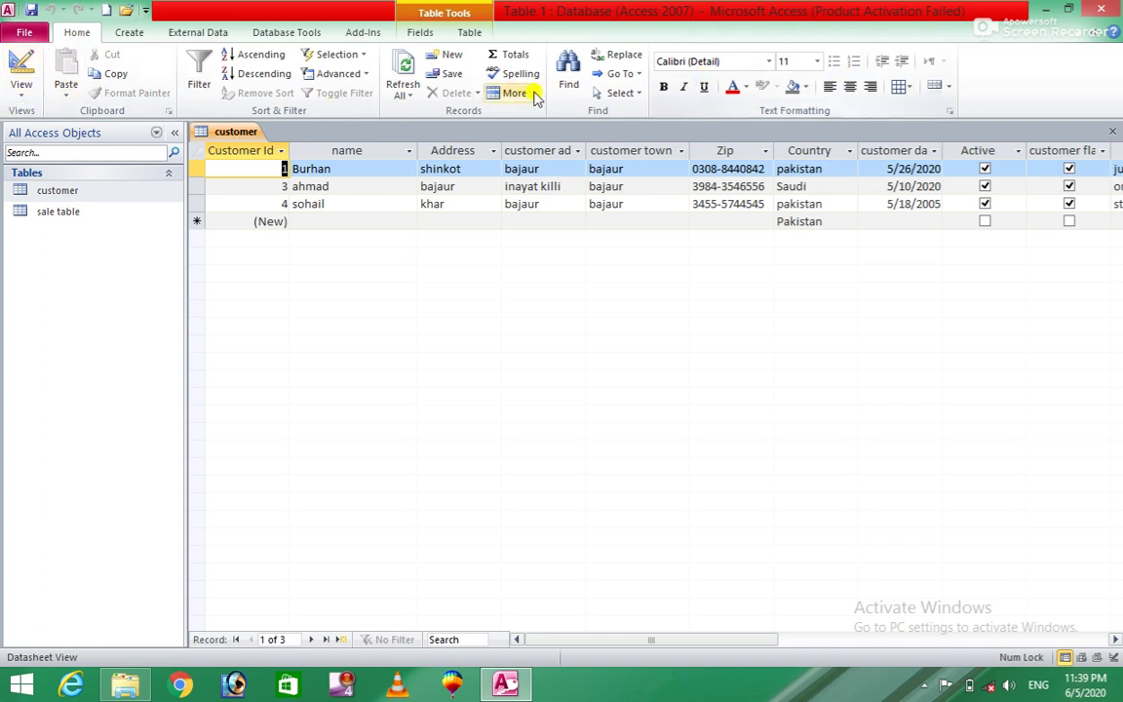
click(21, 64)
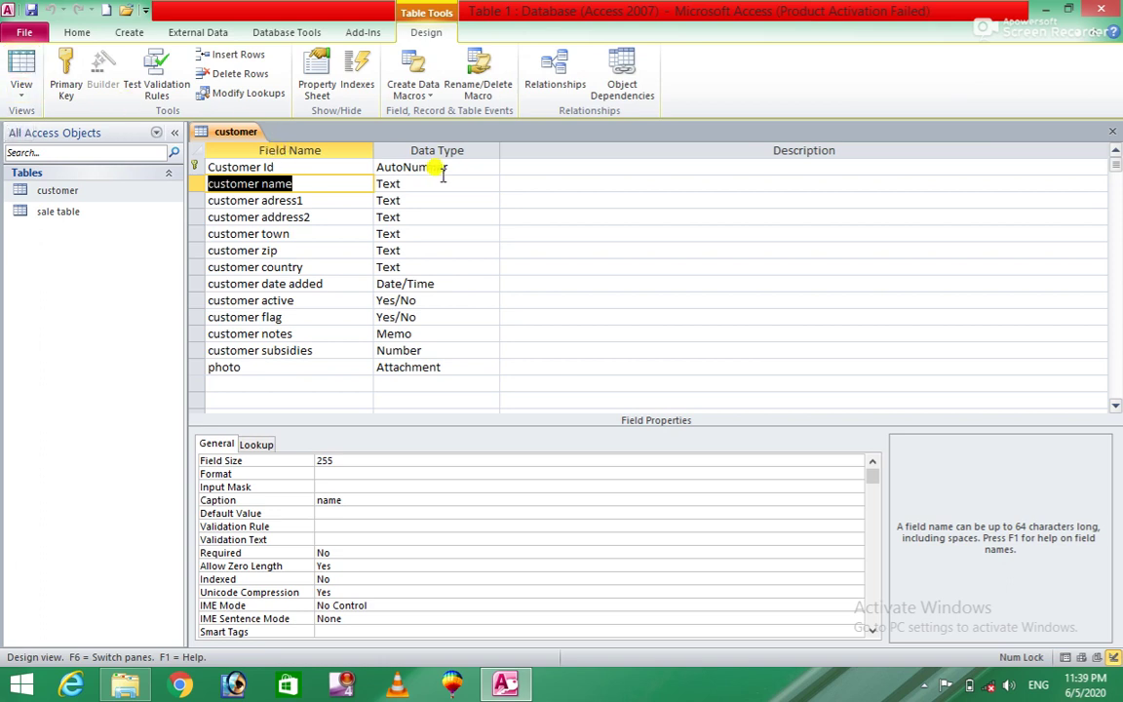
click(21, 74)
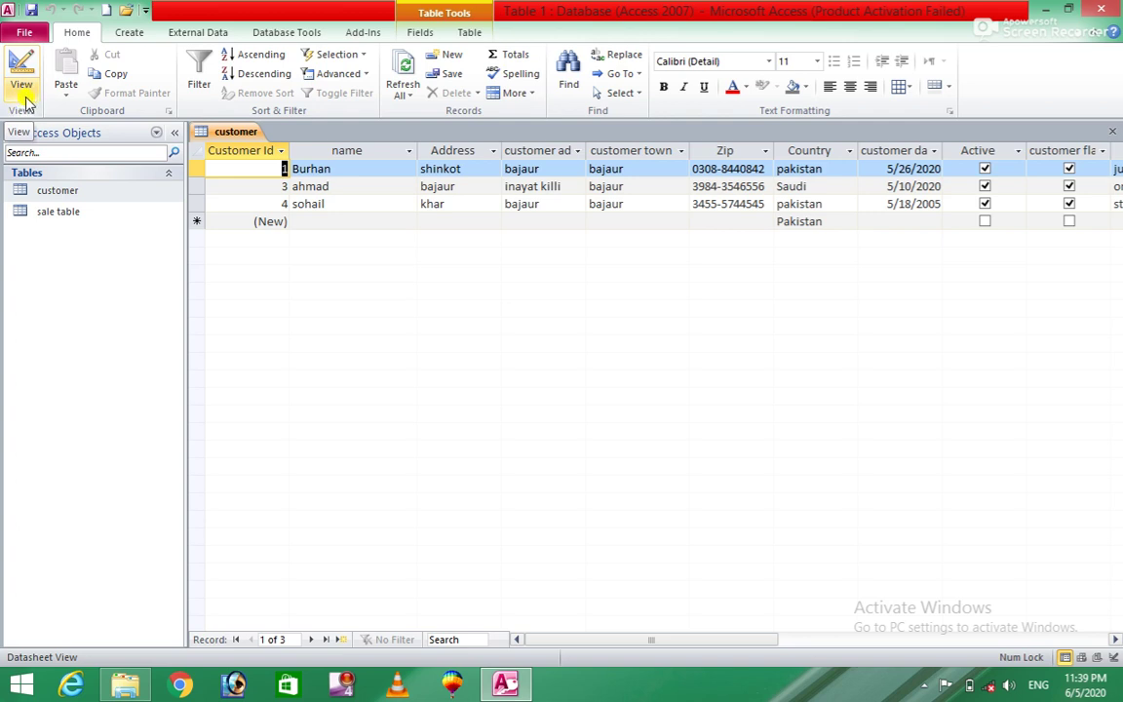
click(25, 99)
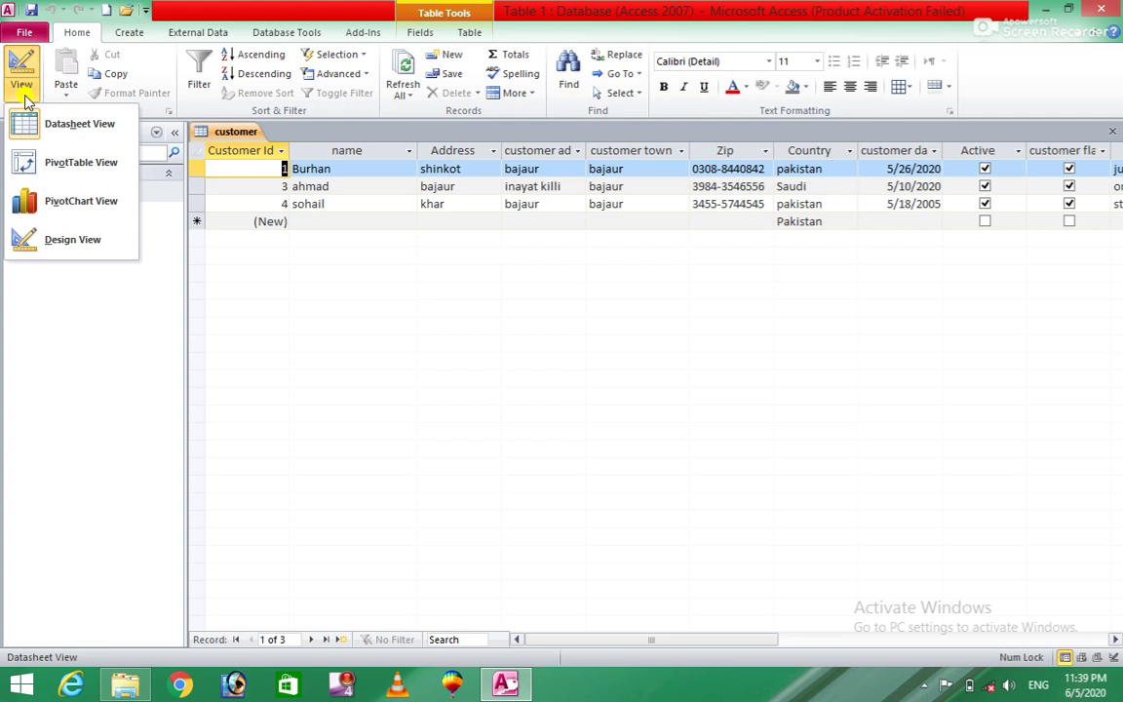
click(102, 134)
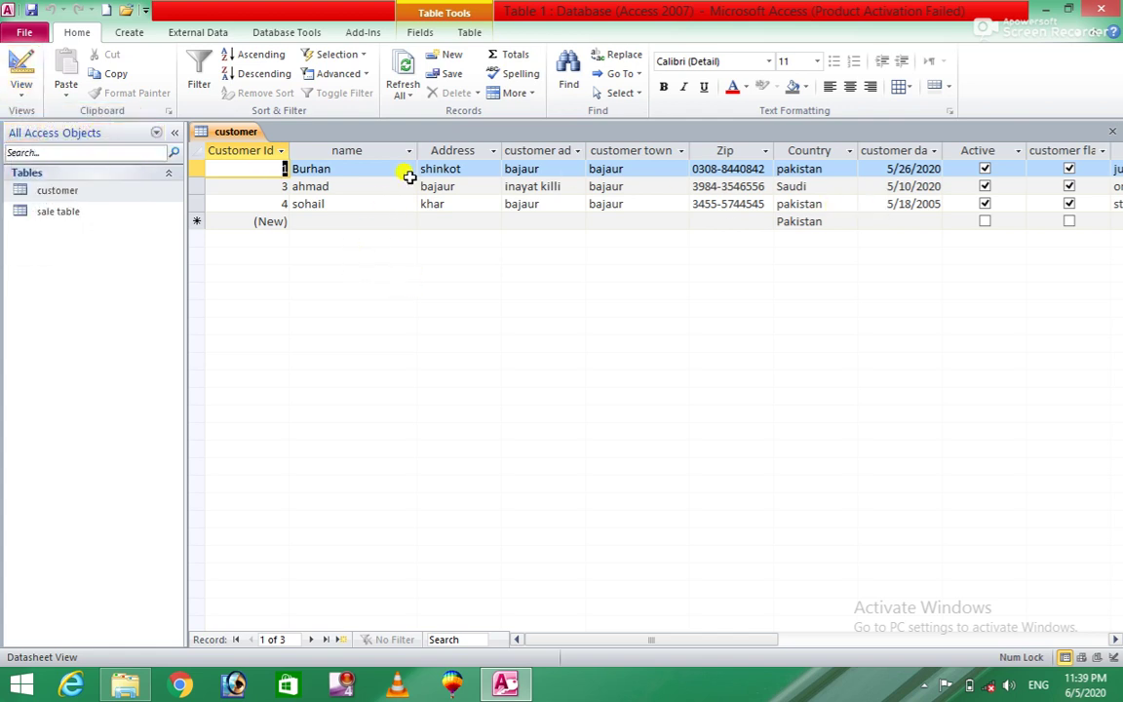
- Display the customer table in PivotTable View, look through its field list, and close the table
click(24, 93)
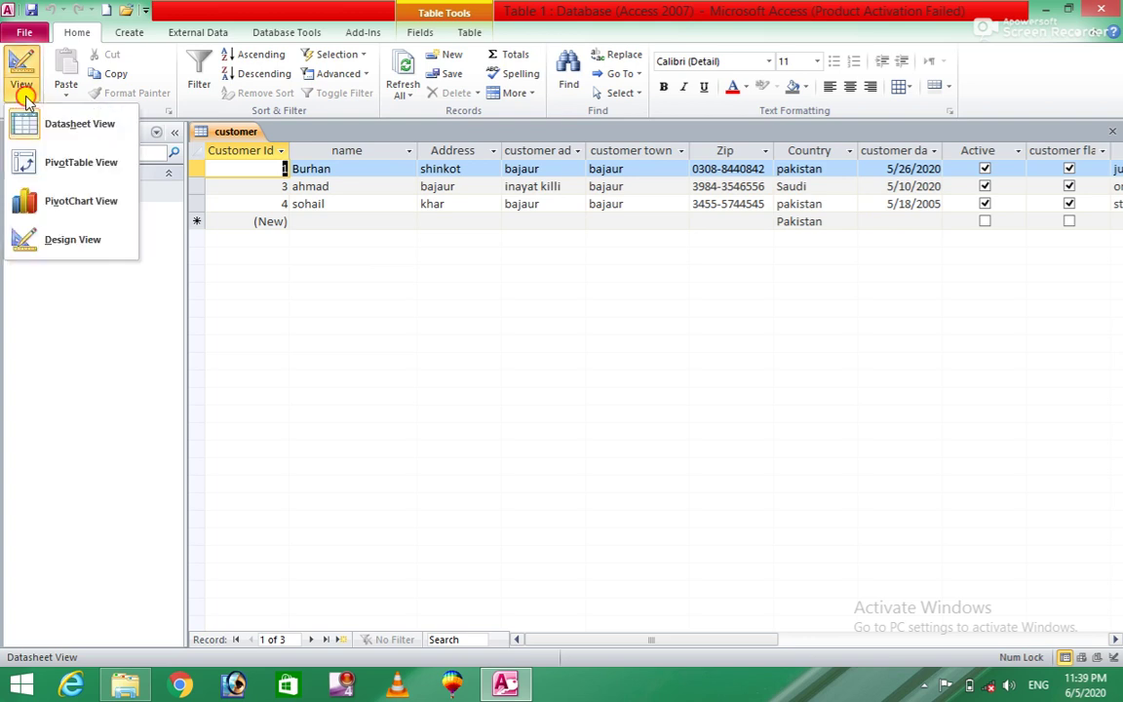
click(57, 164)
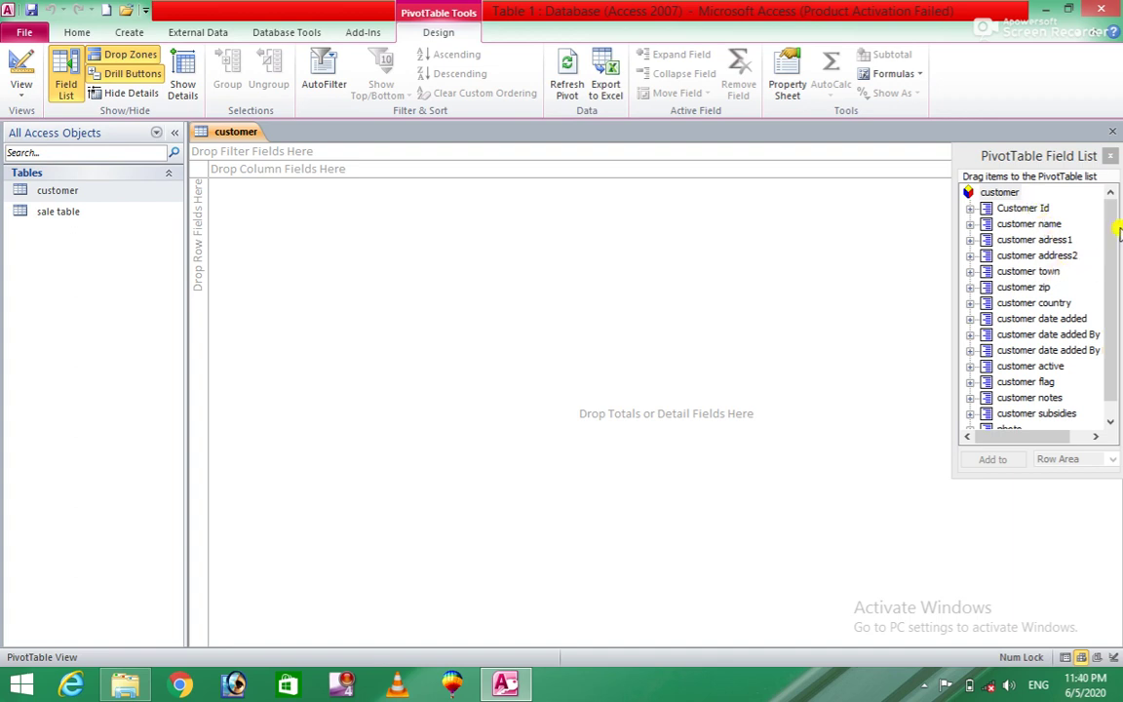
drag(1114, 221, 1108, 178)
click(1034, 209)
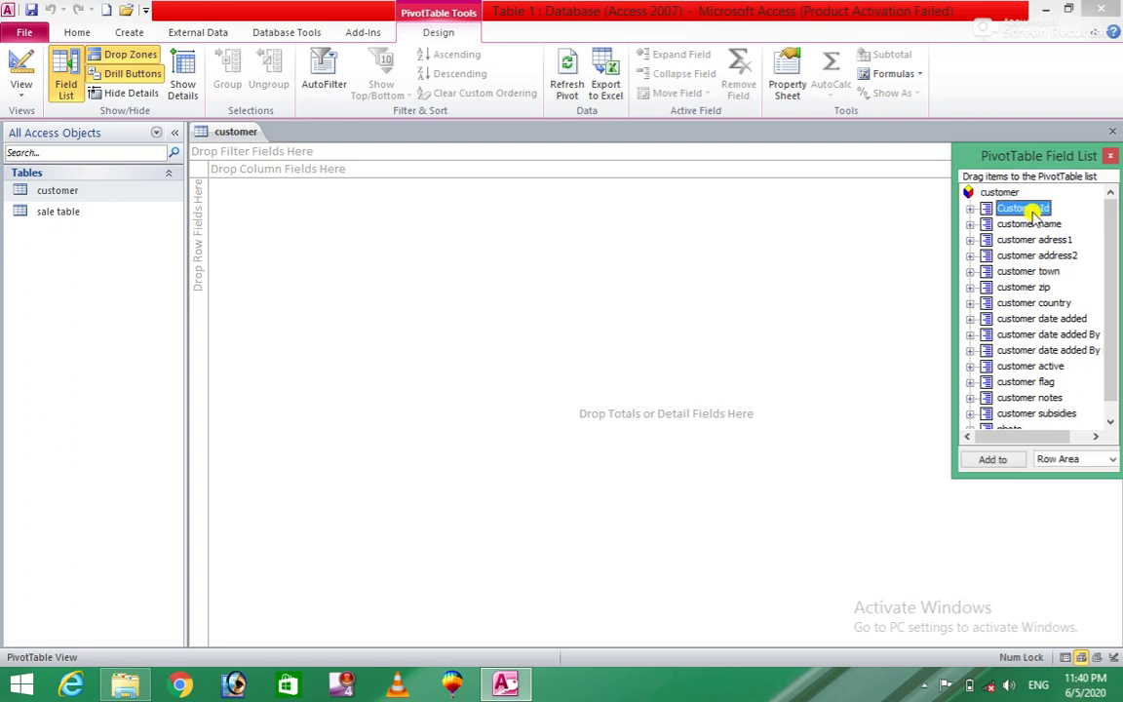
click(1021, 224)
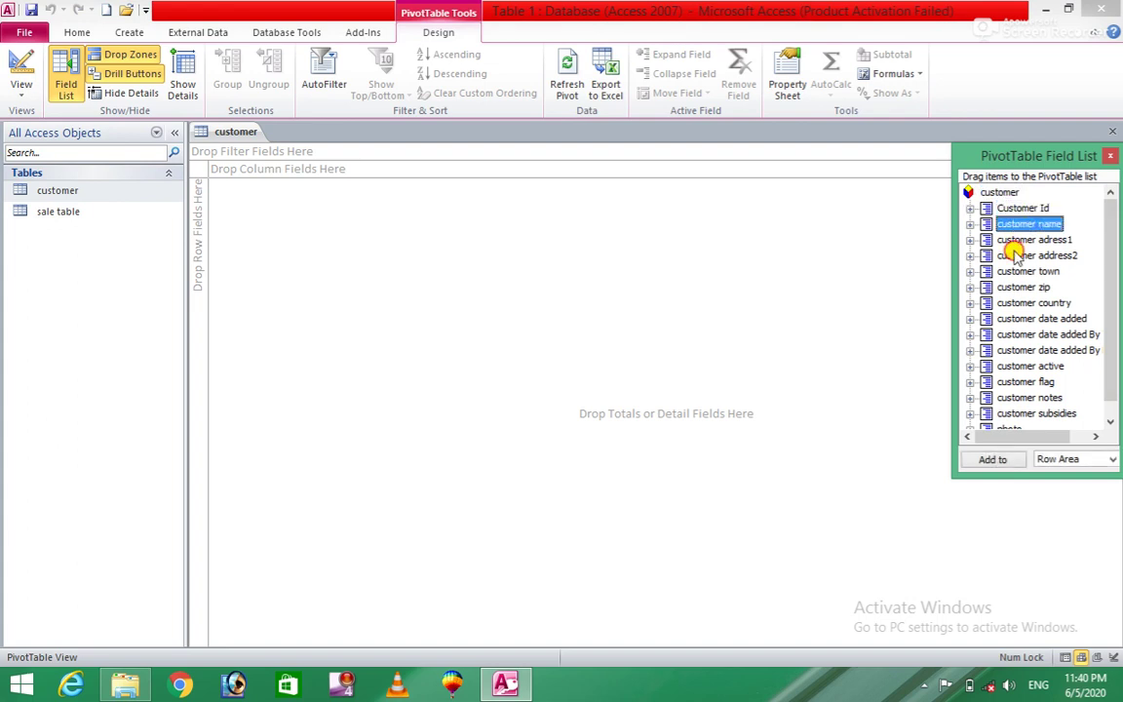
click(1012, 254)
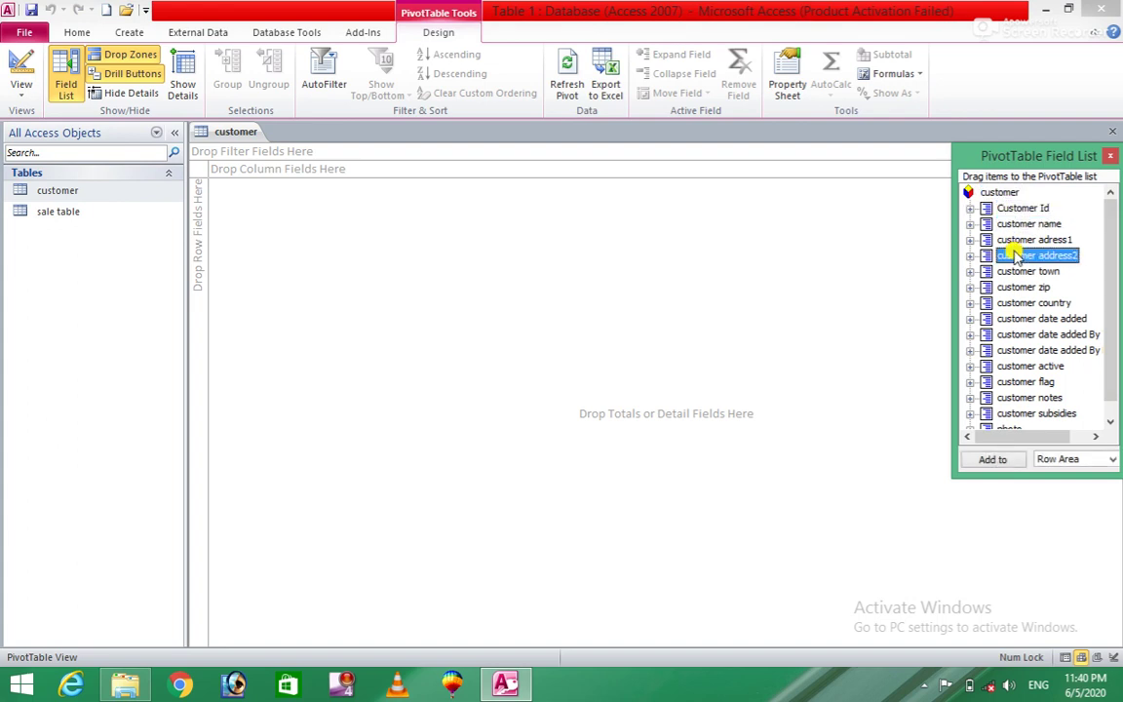
click(1112, 132)
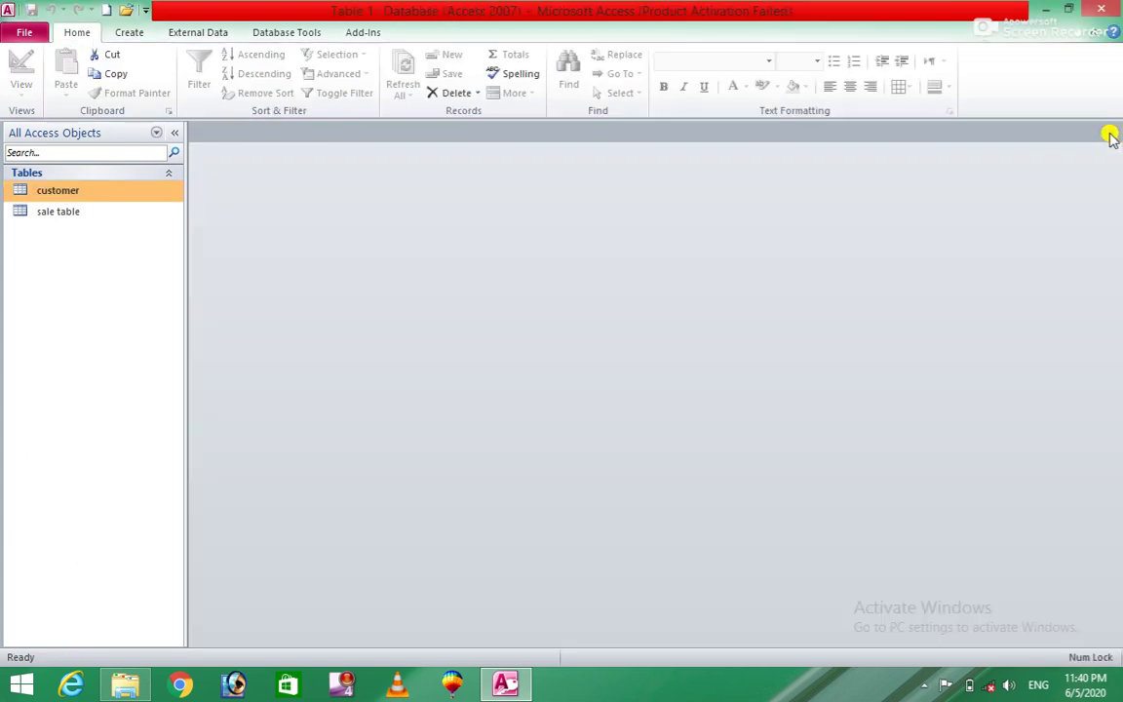
- Reopen the customer table, display it in PivotChart View and close the chart field list
click(141, 195)
double_click(142, 195)
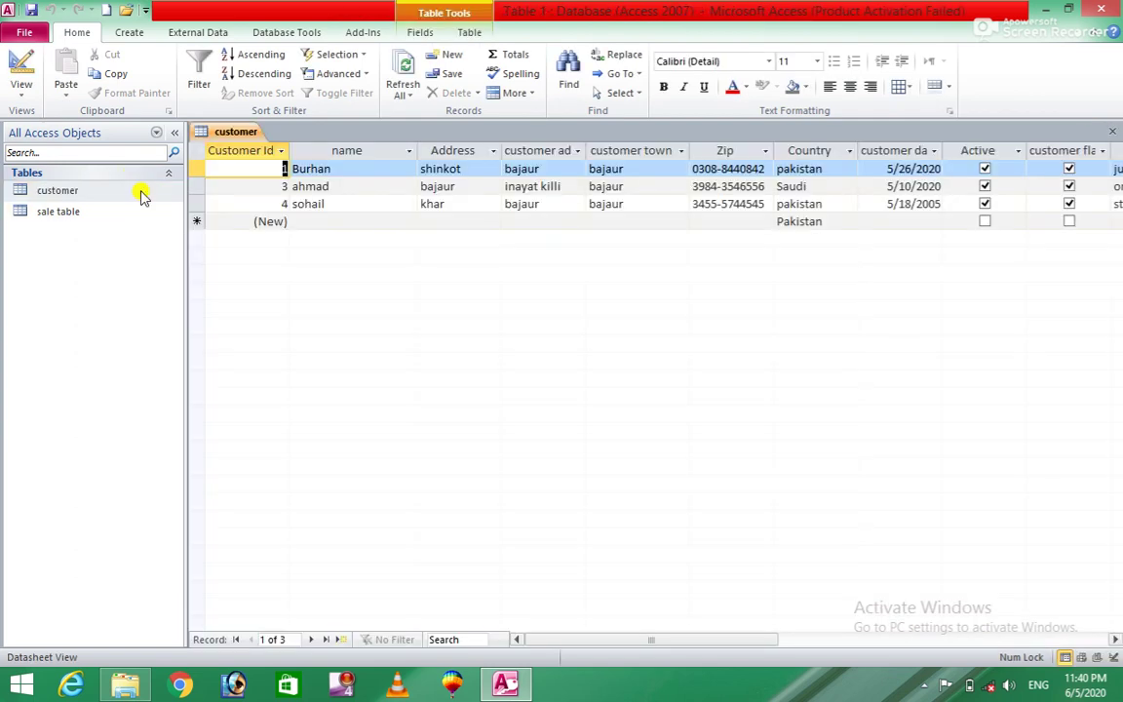
click(22, 88)
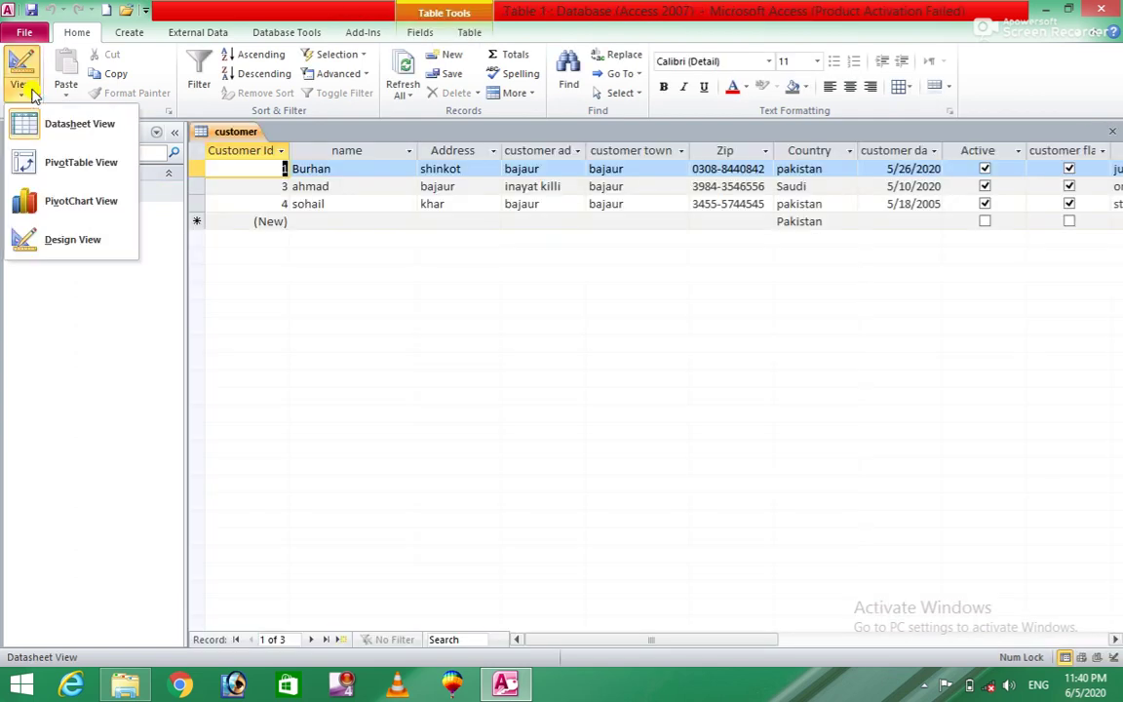
click(95, 203)
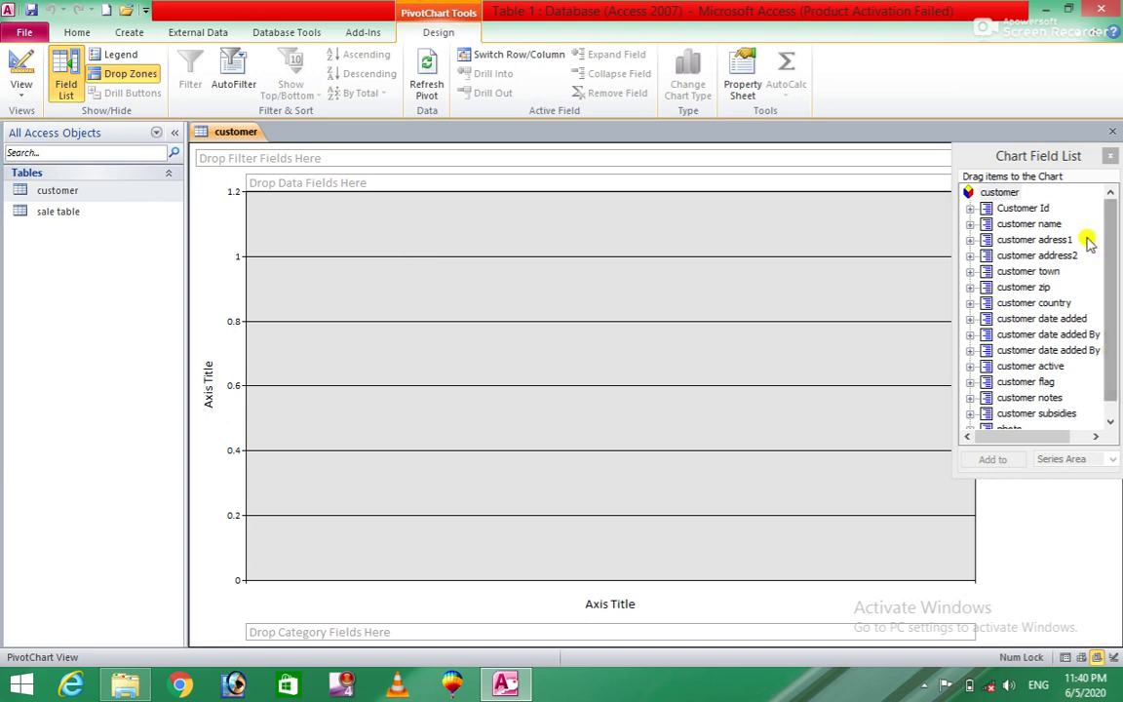
click(980, 208)
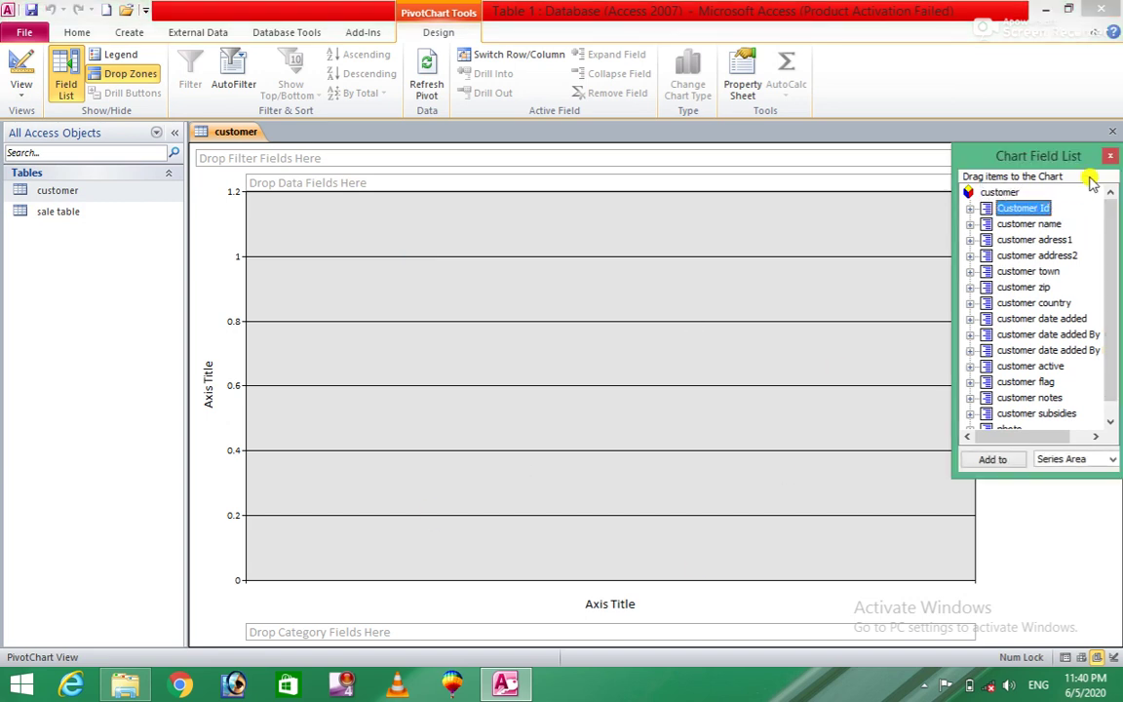
click(1112, 157)
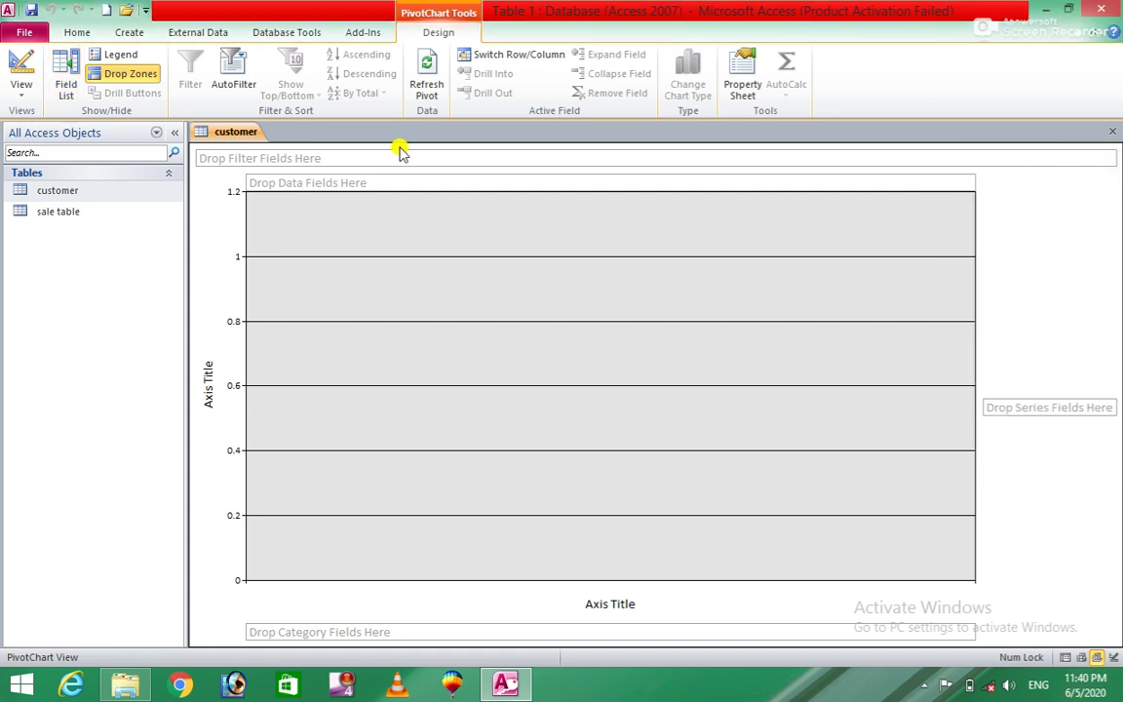
- Switch the customer table from PivotChart View to Design View and display the customer adress1 field's properties
click(22, 96)
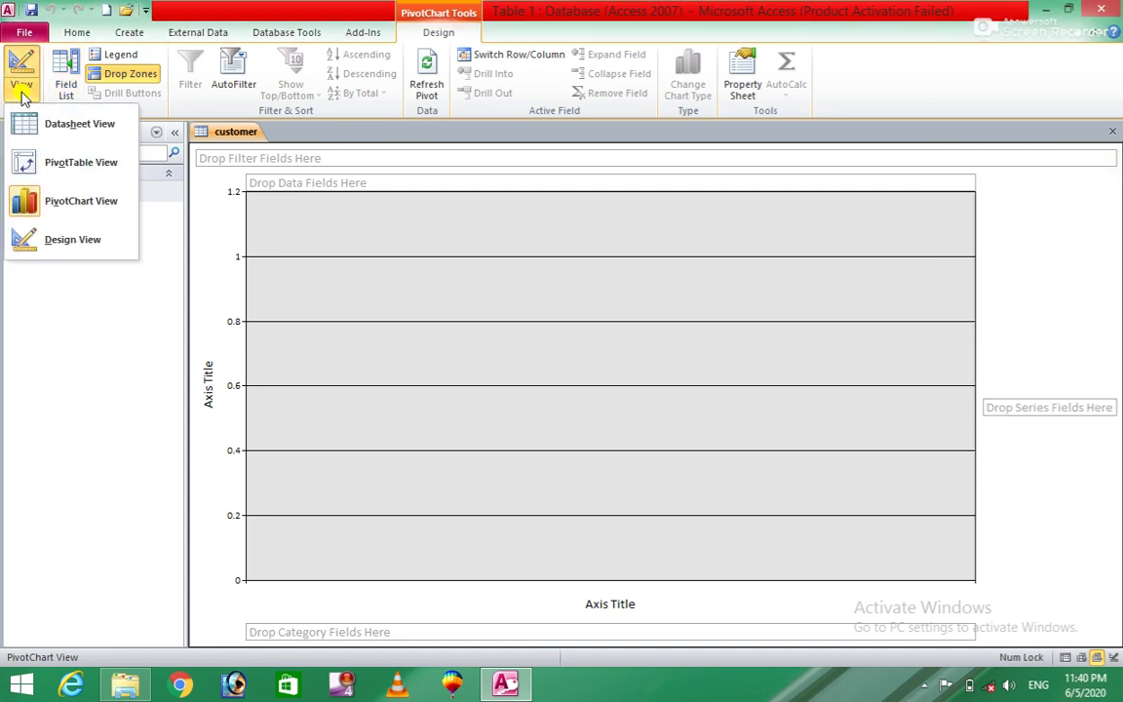
click(90, 251)
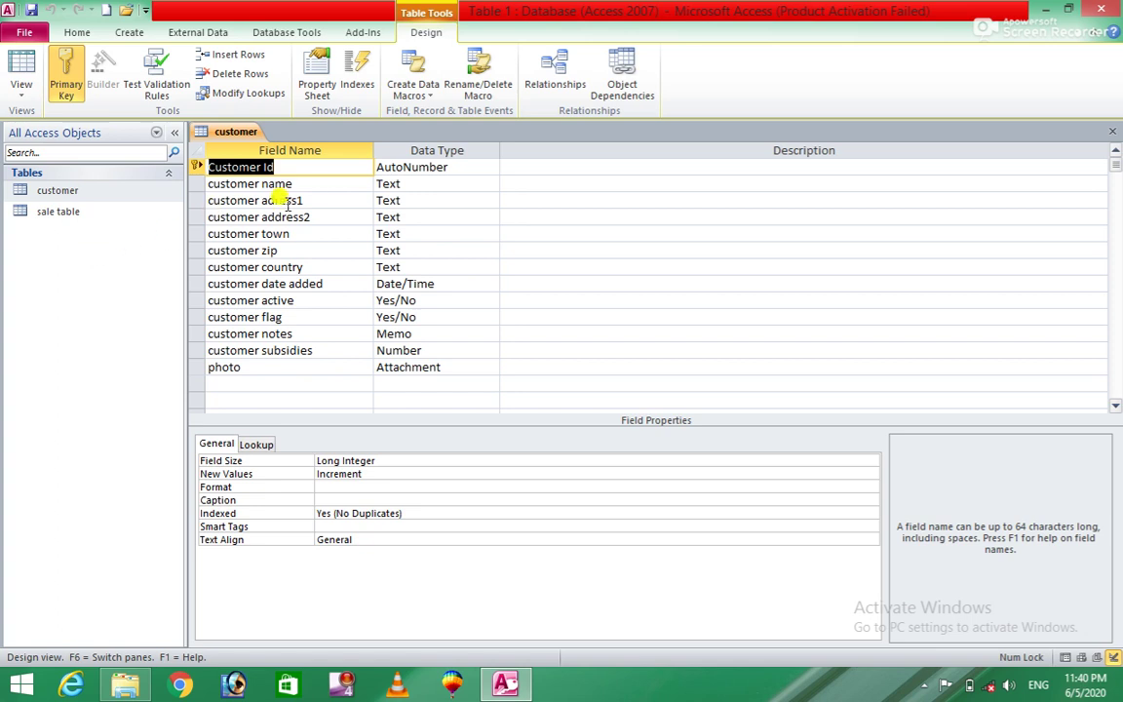
click(325, 182)
click(334, 202)
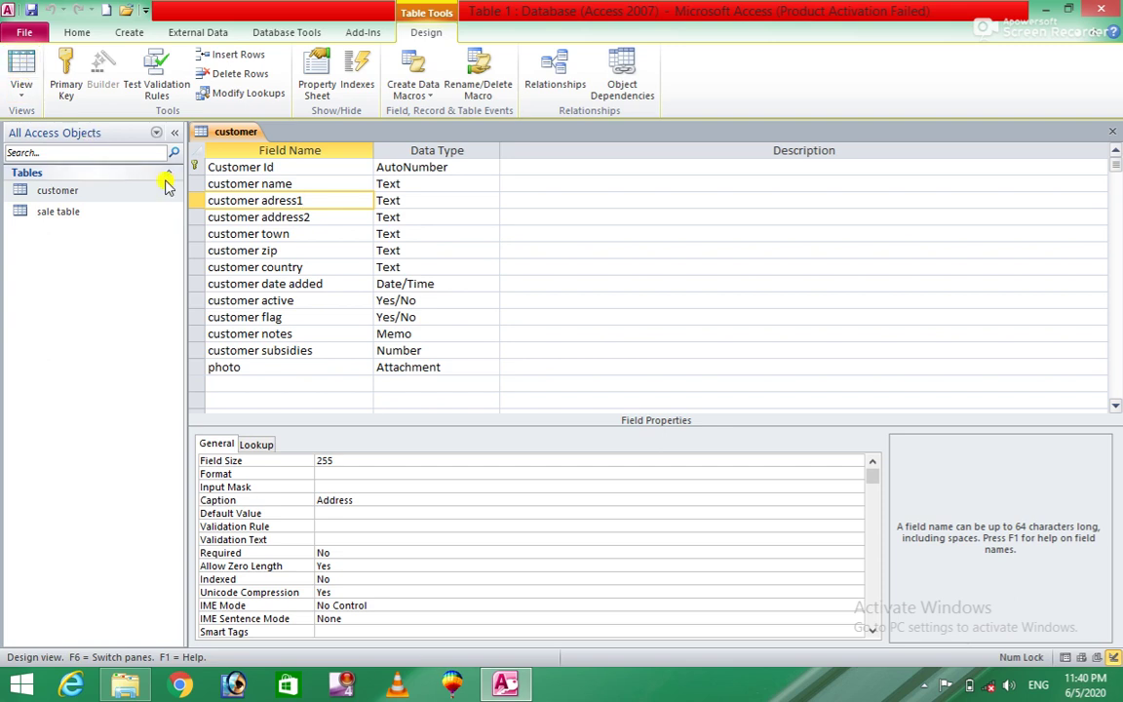
- Copy the field name customer adress1 into that field's description, and undo the paste
click(78, 32)
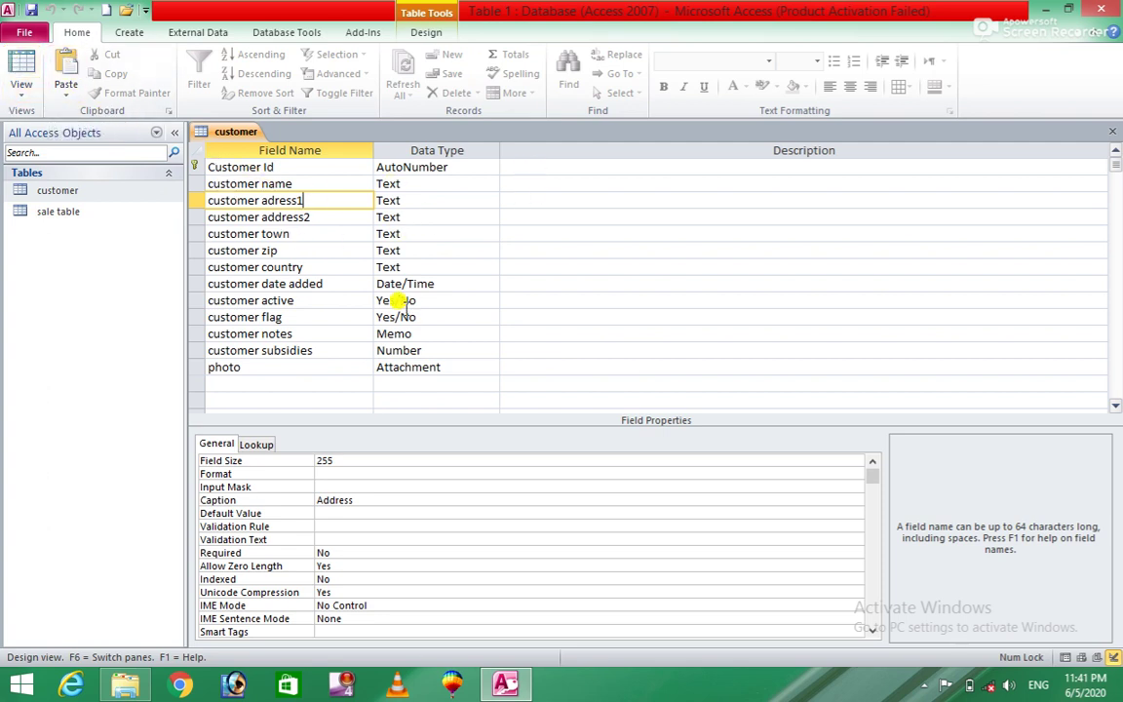
click(312, 200)
key(ctrl+c)
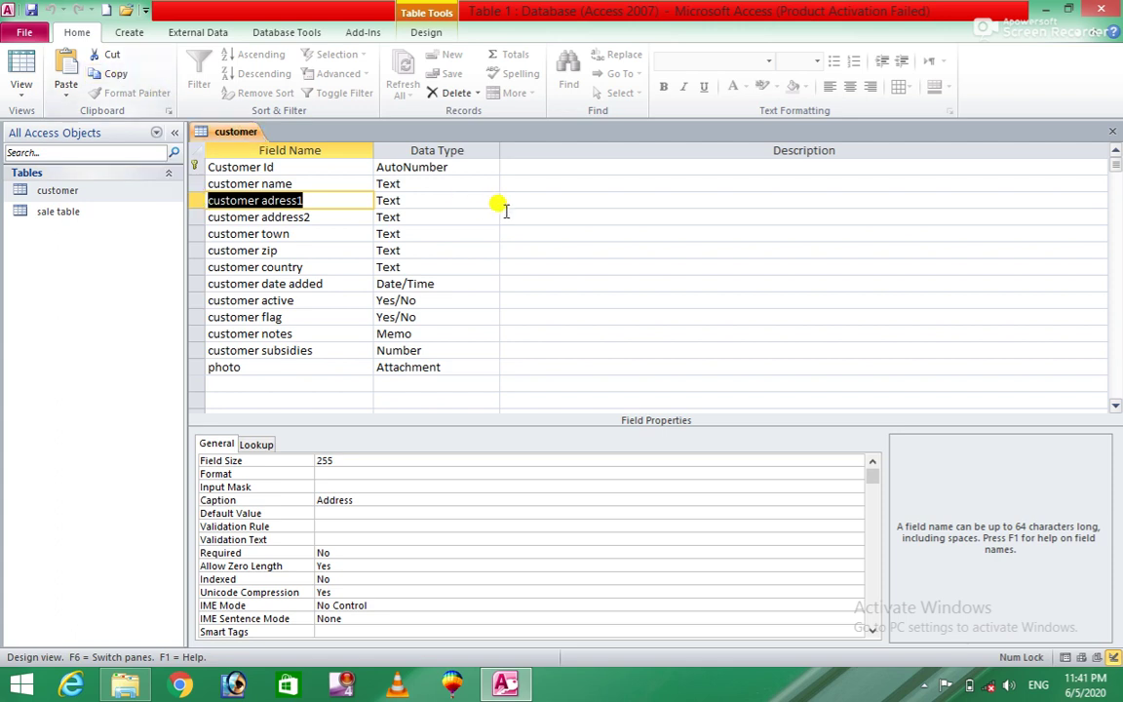
click(554, 197)
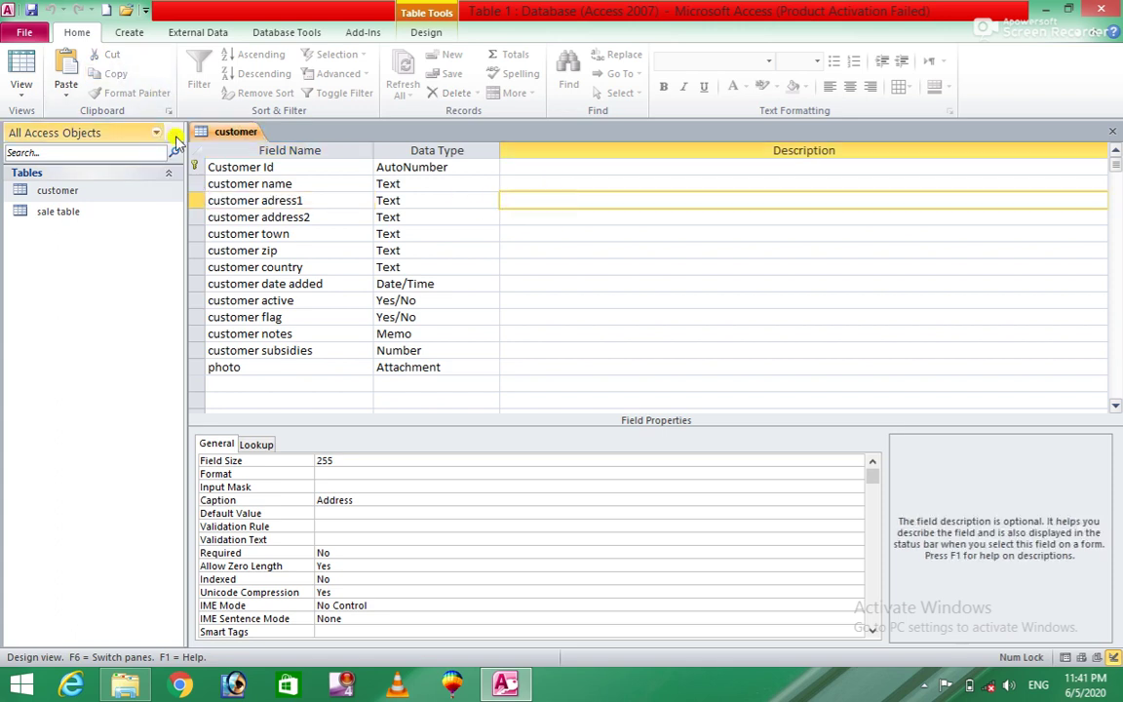
click(64, 70)
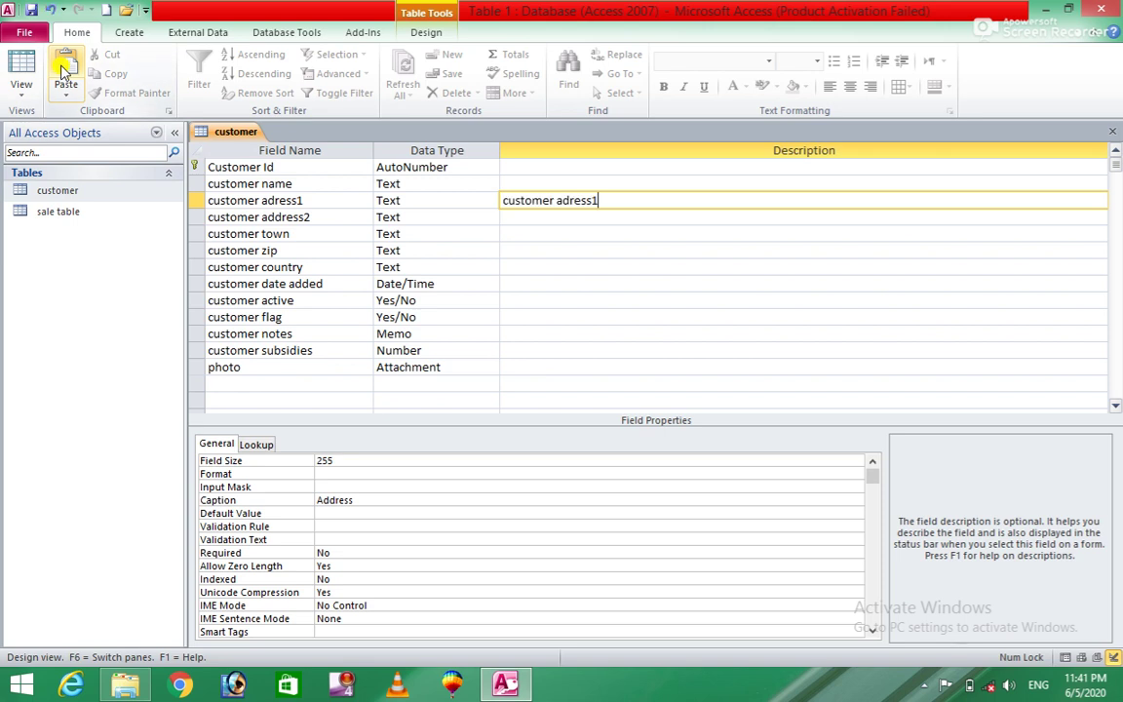
key(ctrl+z)
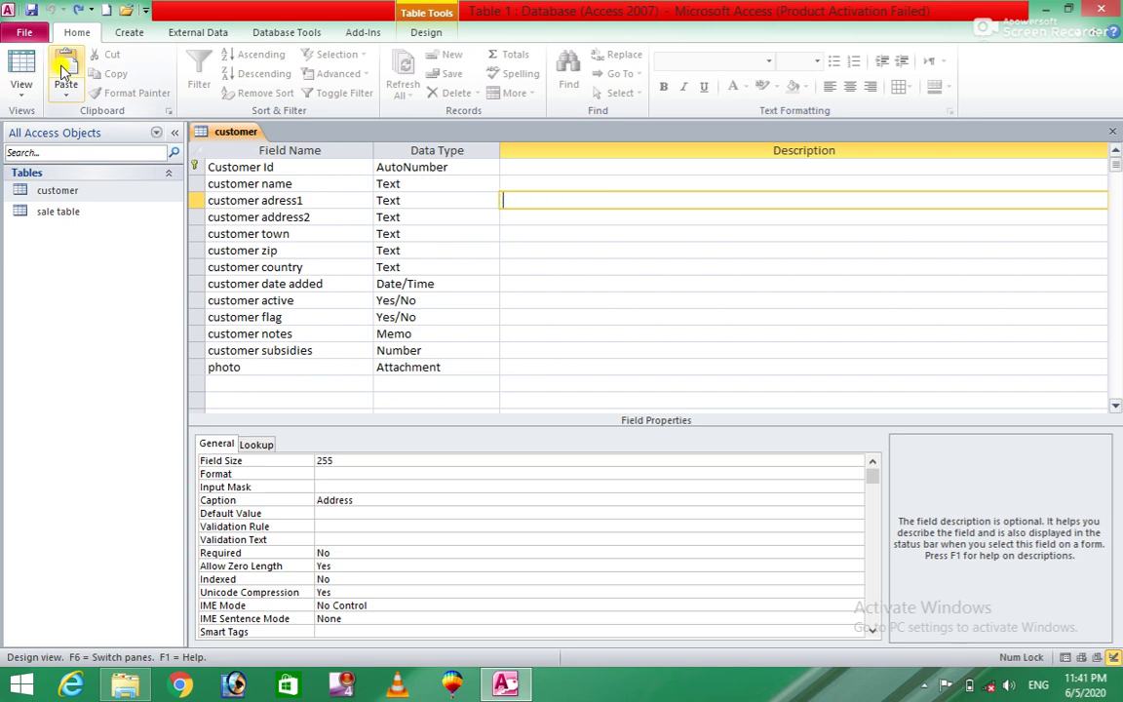
- Use the plain Paste option to insert the copied field name into the customer adress1 description again, and undo it
click(71, 97)
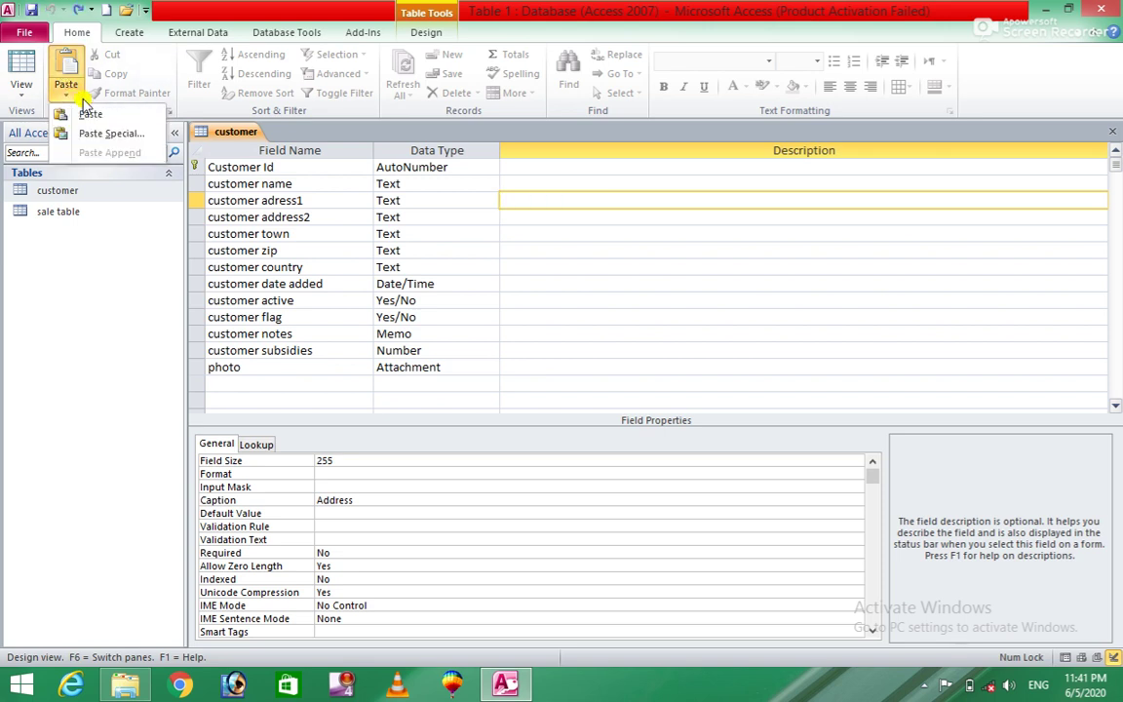
click(107, 116)
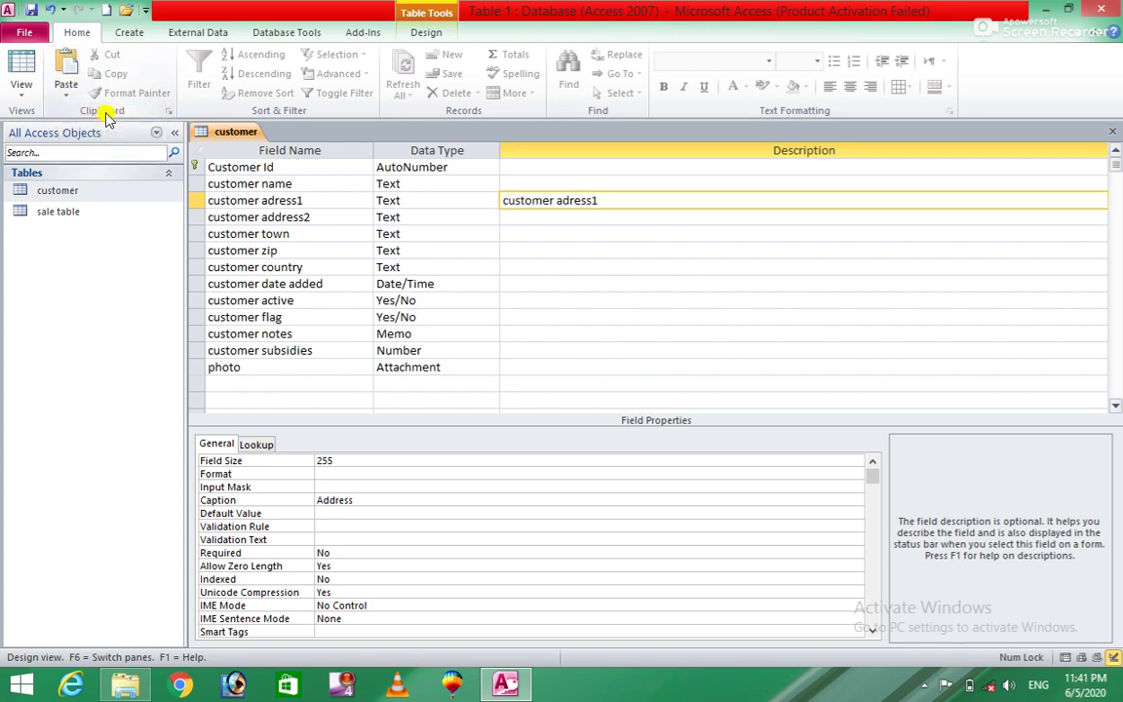
key(ctrl+z)
- View the Paste Special options for the customer adress1 description, cancel them, and place the cursor in the customer address2 field name
click(68, 98)
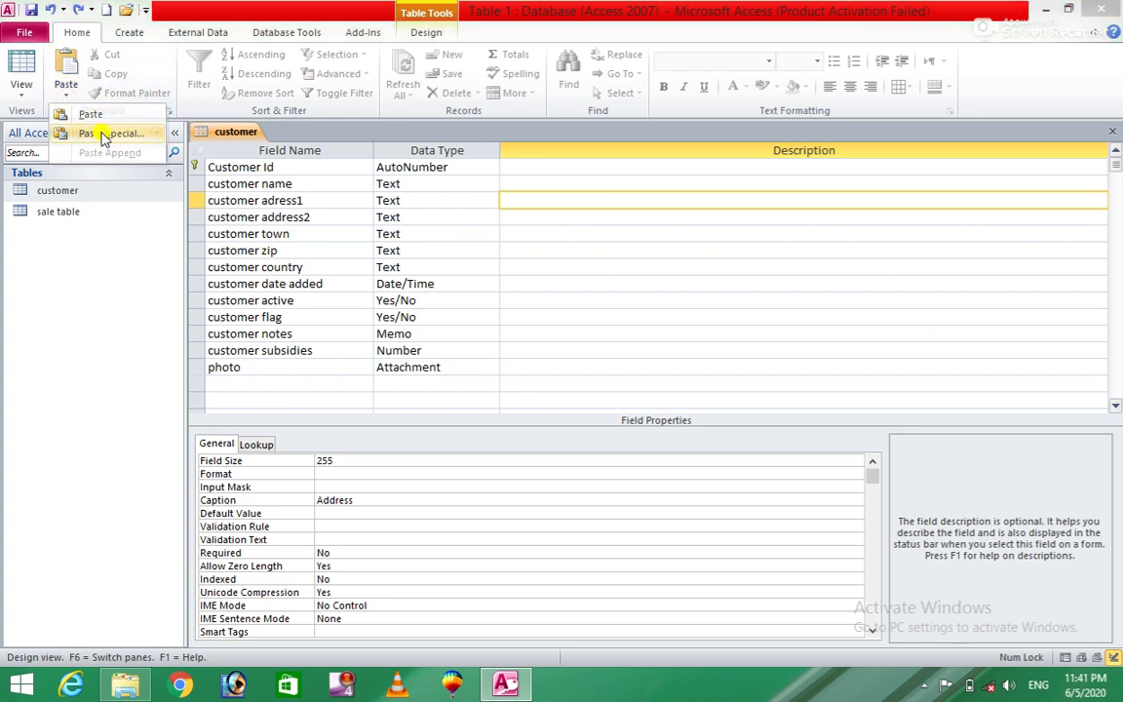
click(101, 132)
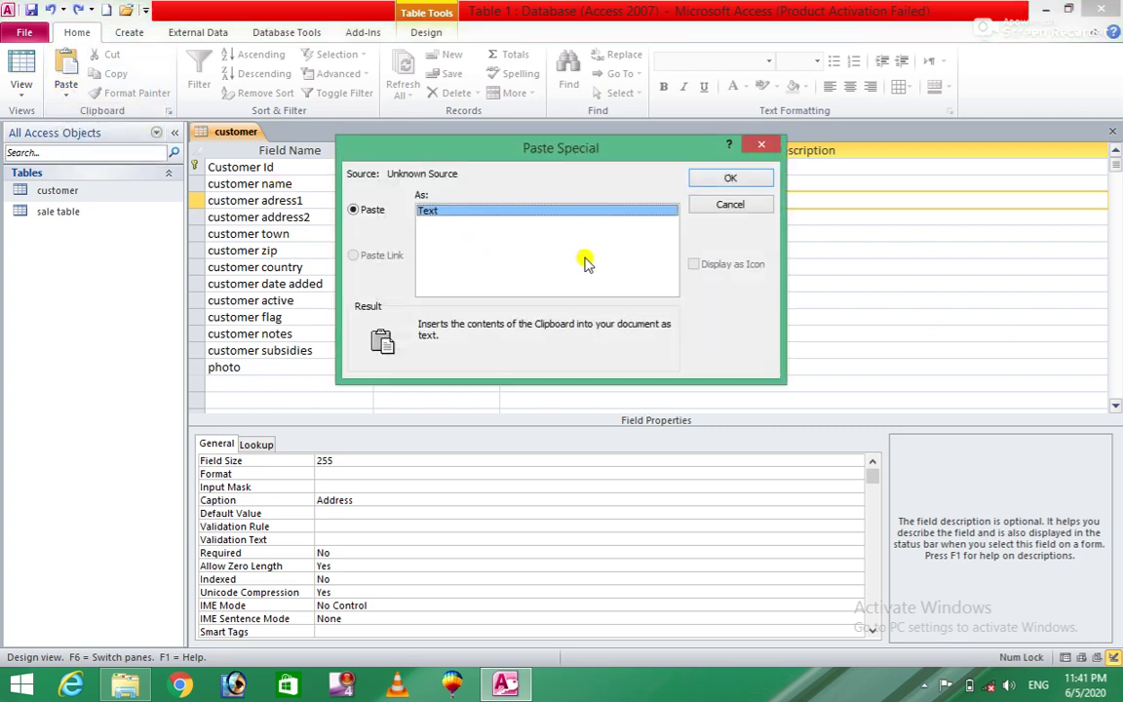
click(731, 205)
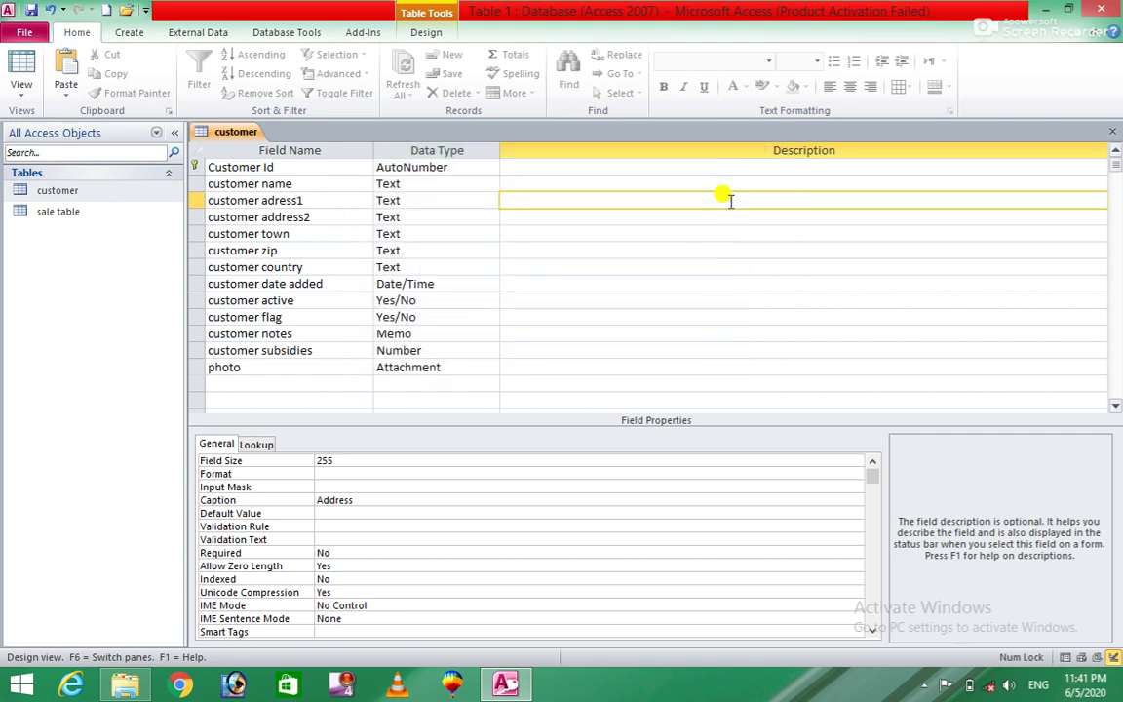
click(433, 250)
click(312, 216)
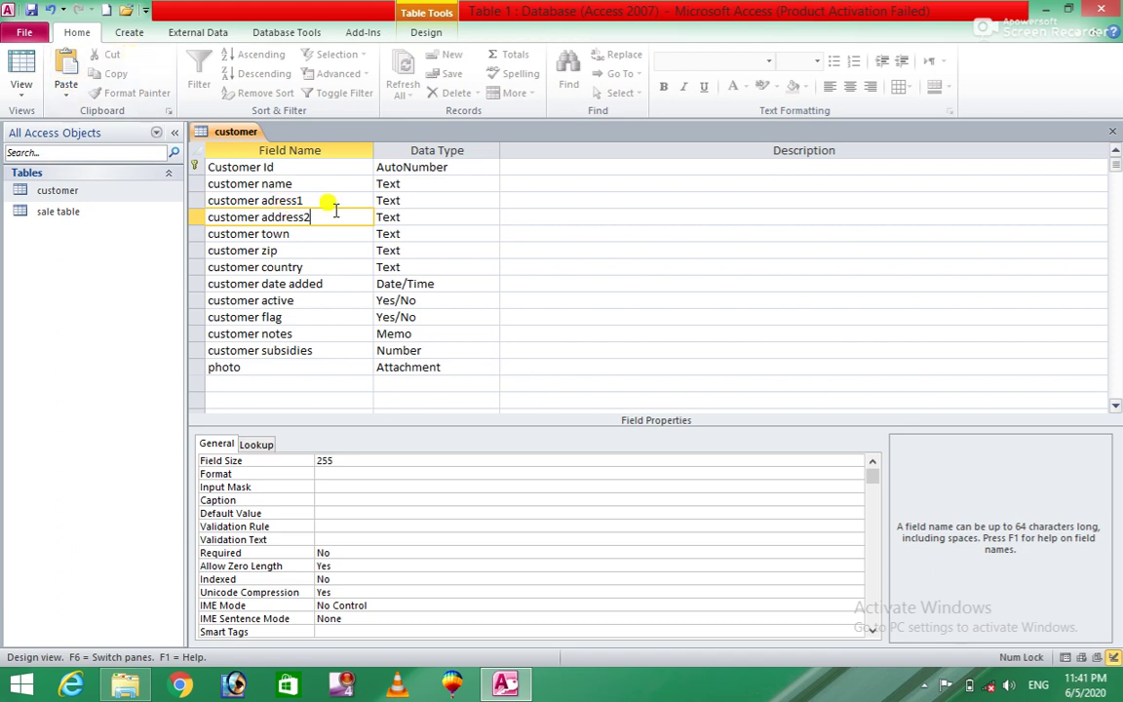
drag(320, 216, 282, 216)
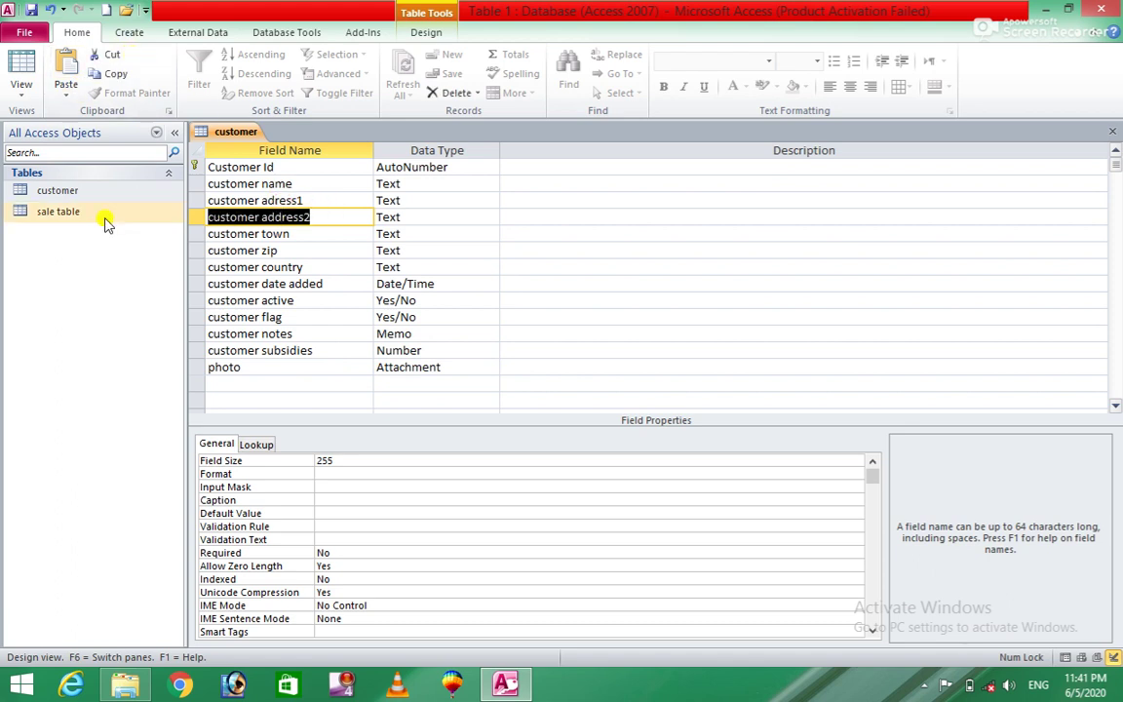
click(208, 217)
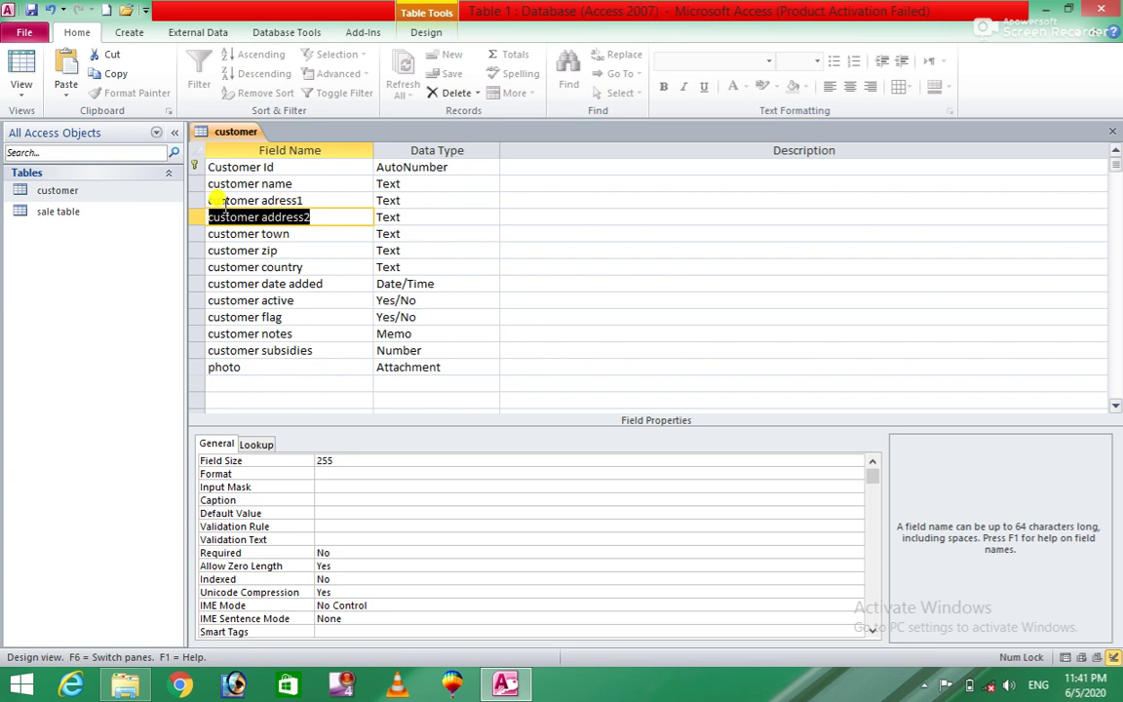
click(316, 250)
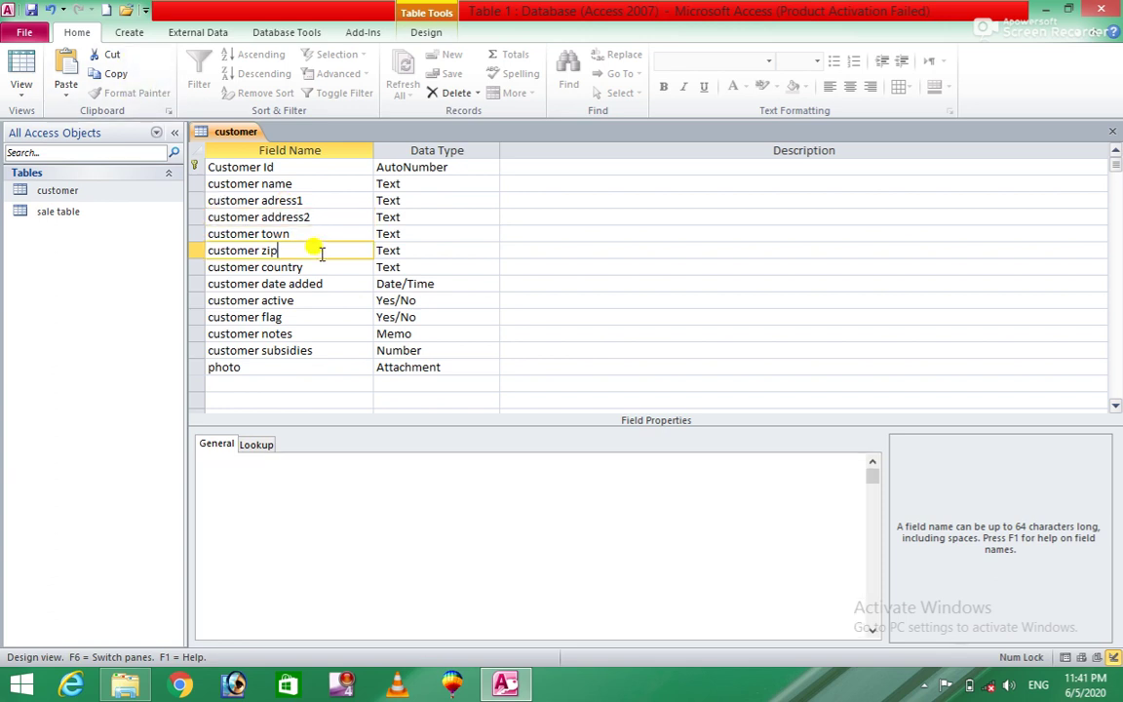
- Close the customer table's design without saving its changes, and reopen the table in Datasheet View
click(95, 191)
double_click(95, 191)
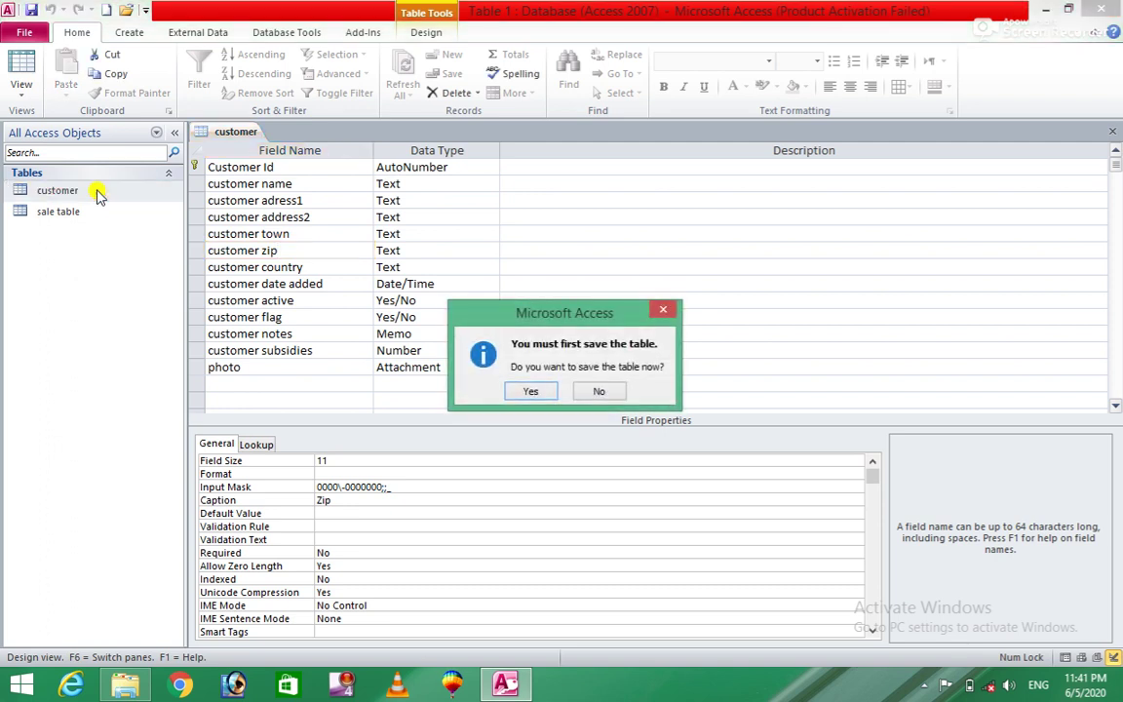
click(601, 391)
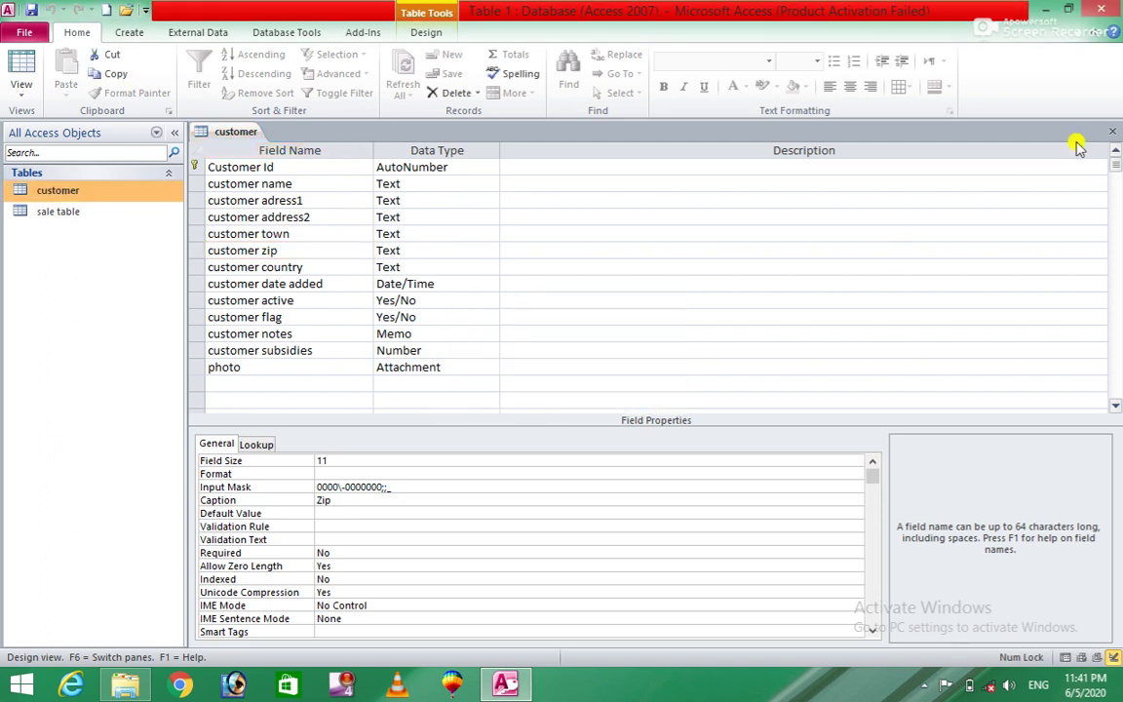
click(1111, 132)
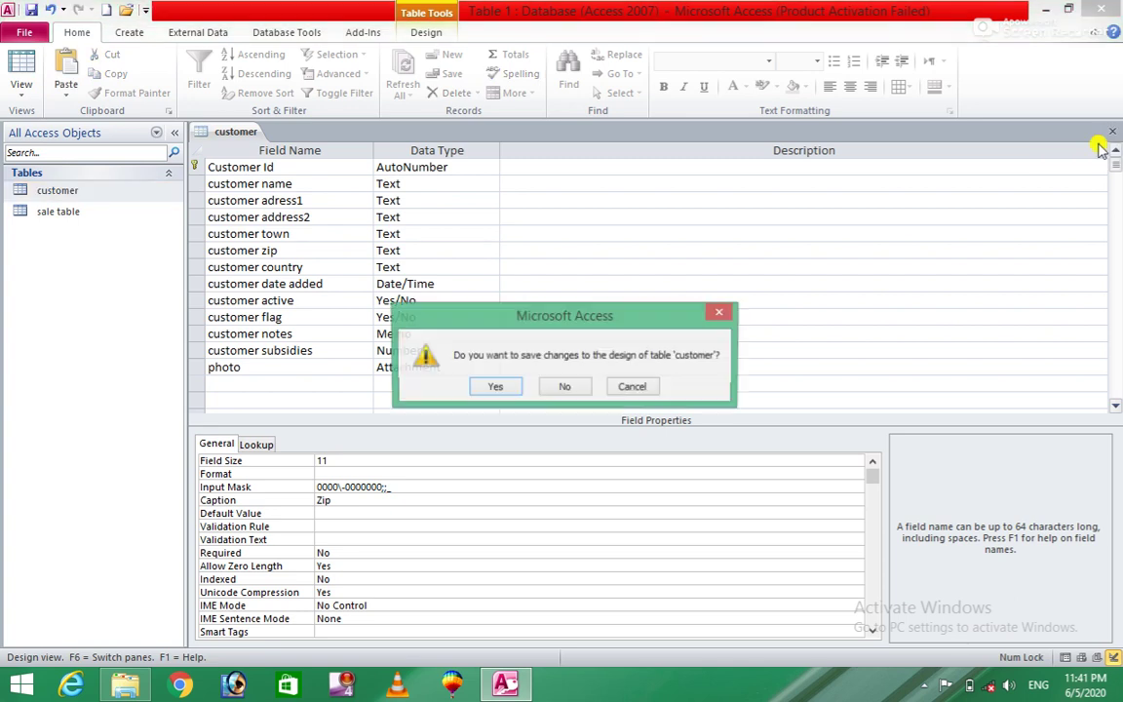
click(580, 386)
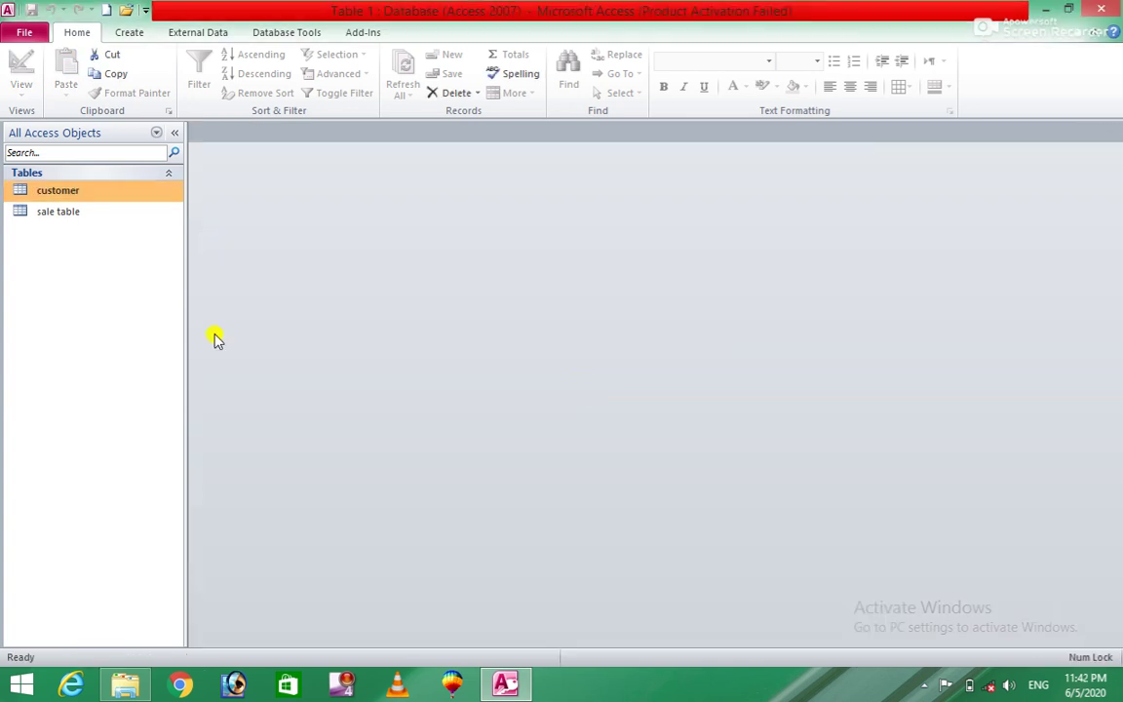
double_click(117, 190)
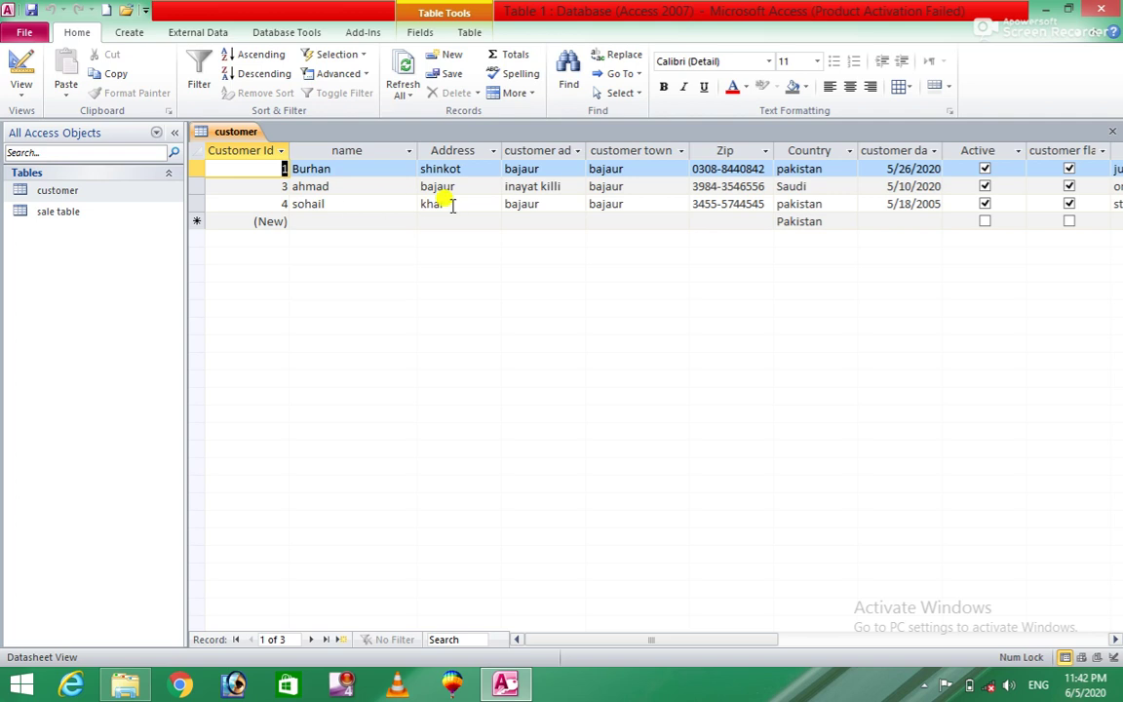
- Filter the customer table to show only the record with Customer Id 3
click(202, 80)
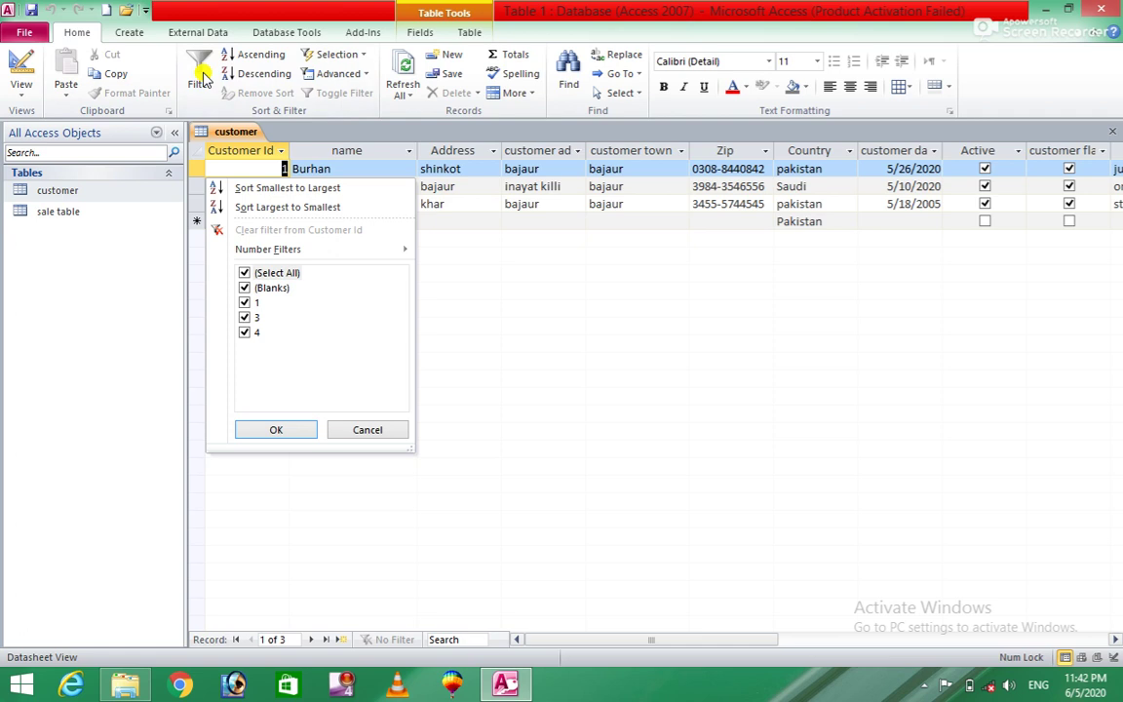
click(244, 274)
click(246, 319)
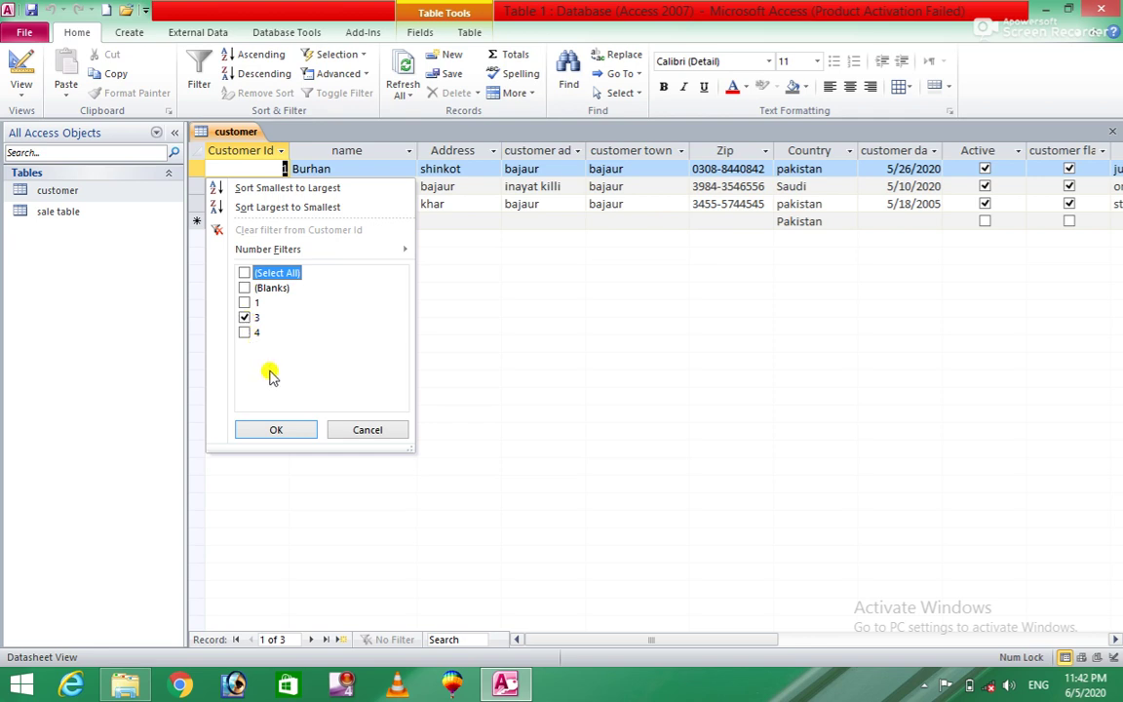
click(276, 430)
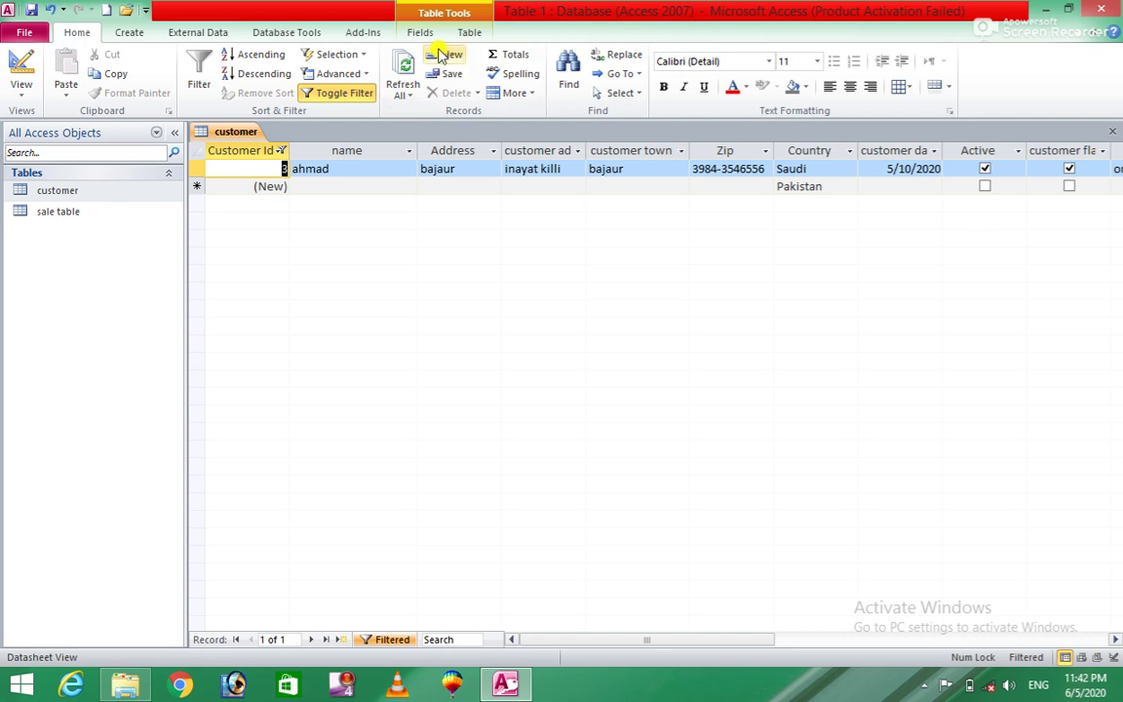
- Extend the Customer Id filter to include value 1 and value 4, applying the filter after each addition
click(198, 74)
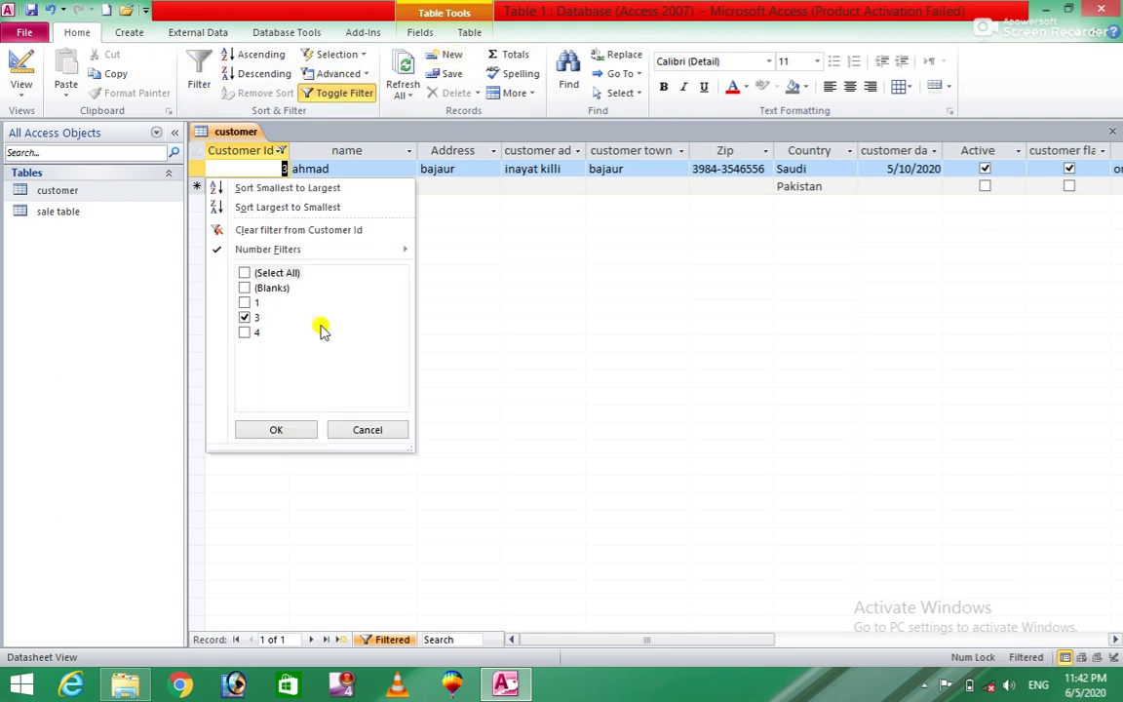
click(245, 316)
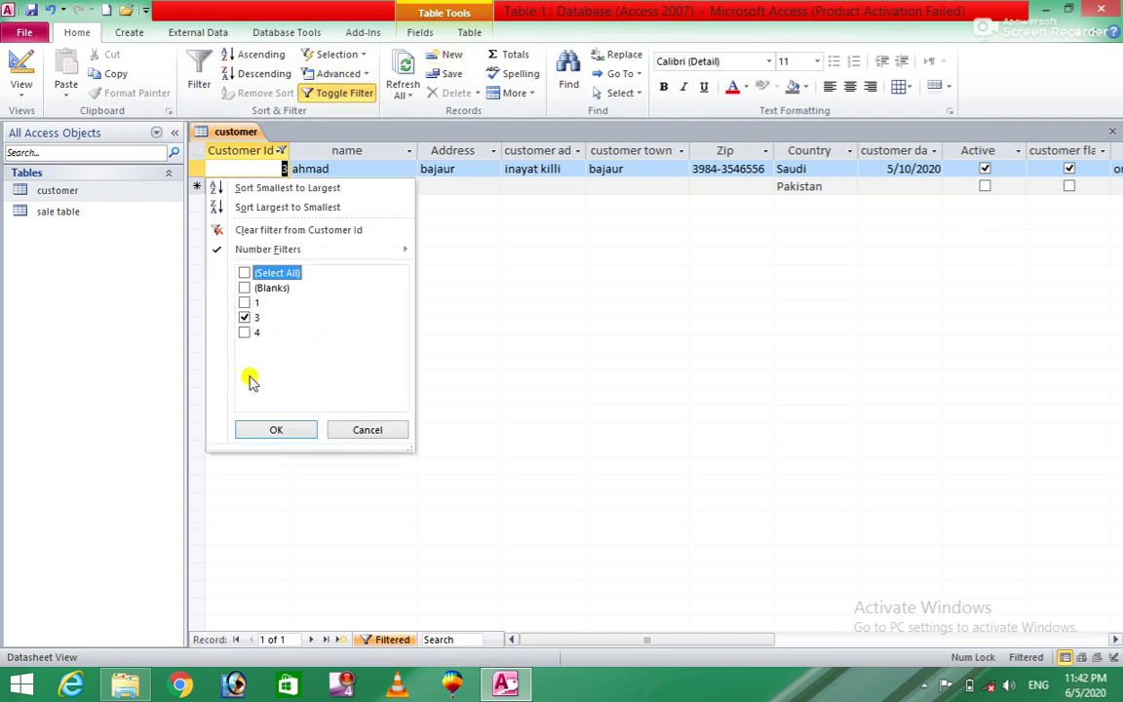
click(244, 303)
click(272, 430)
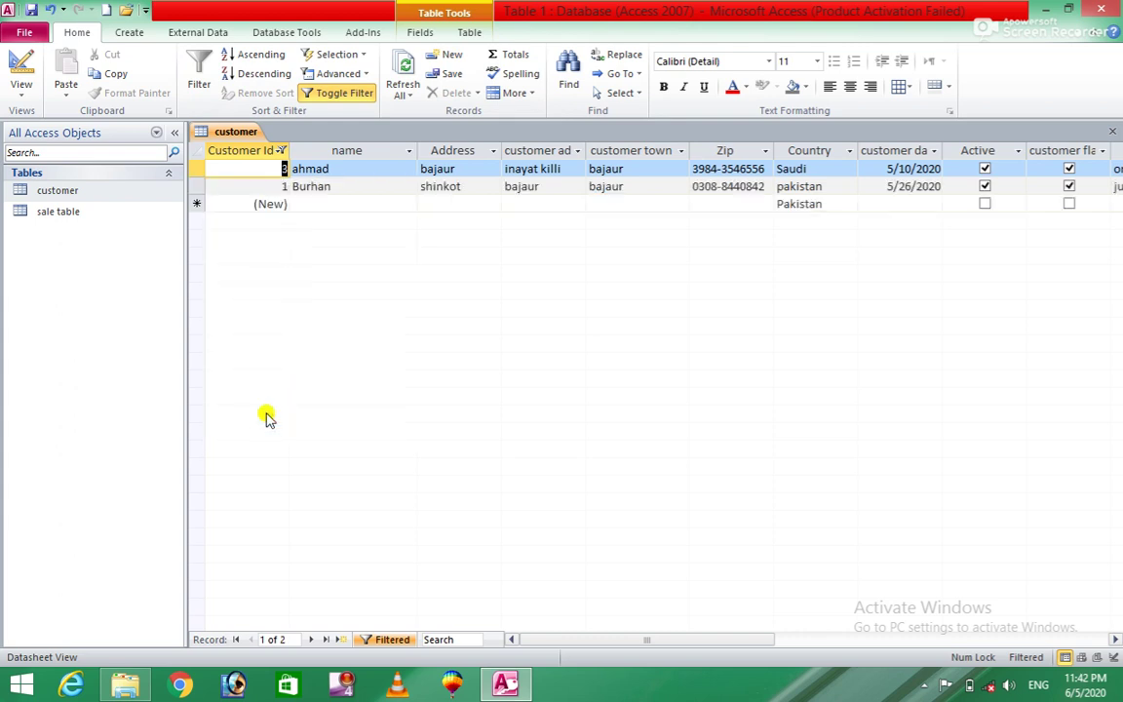
click(198, 73)
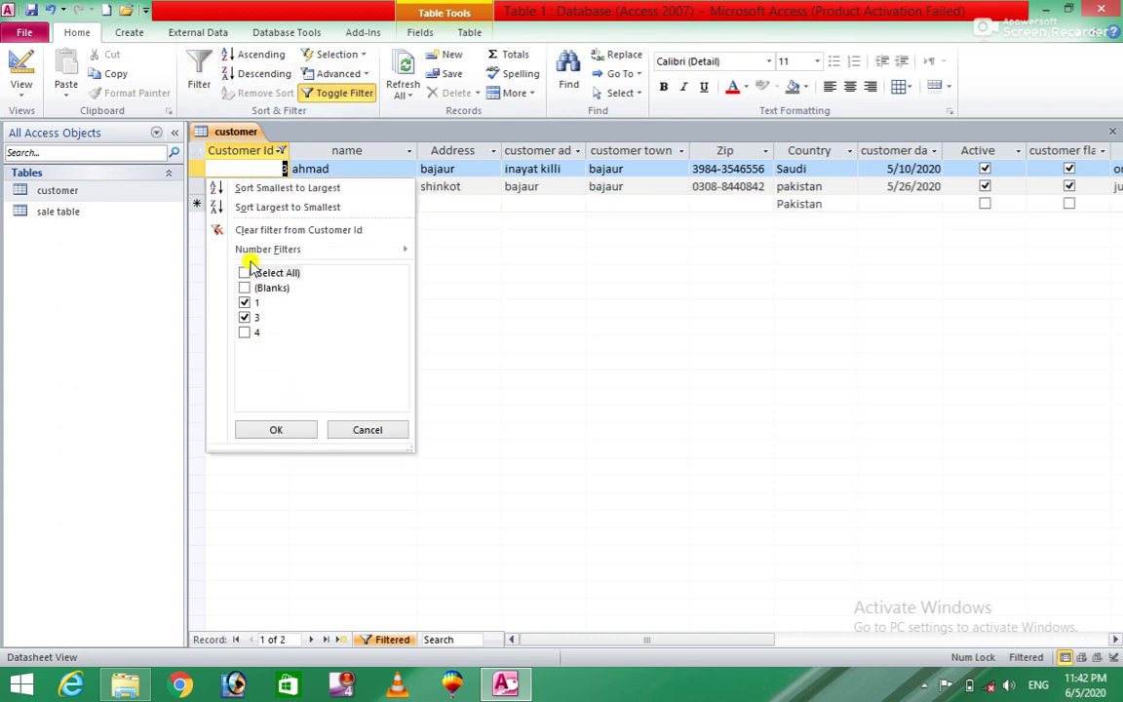
click(245, 333)
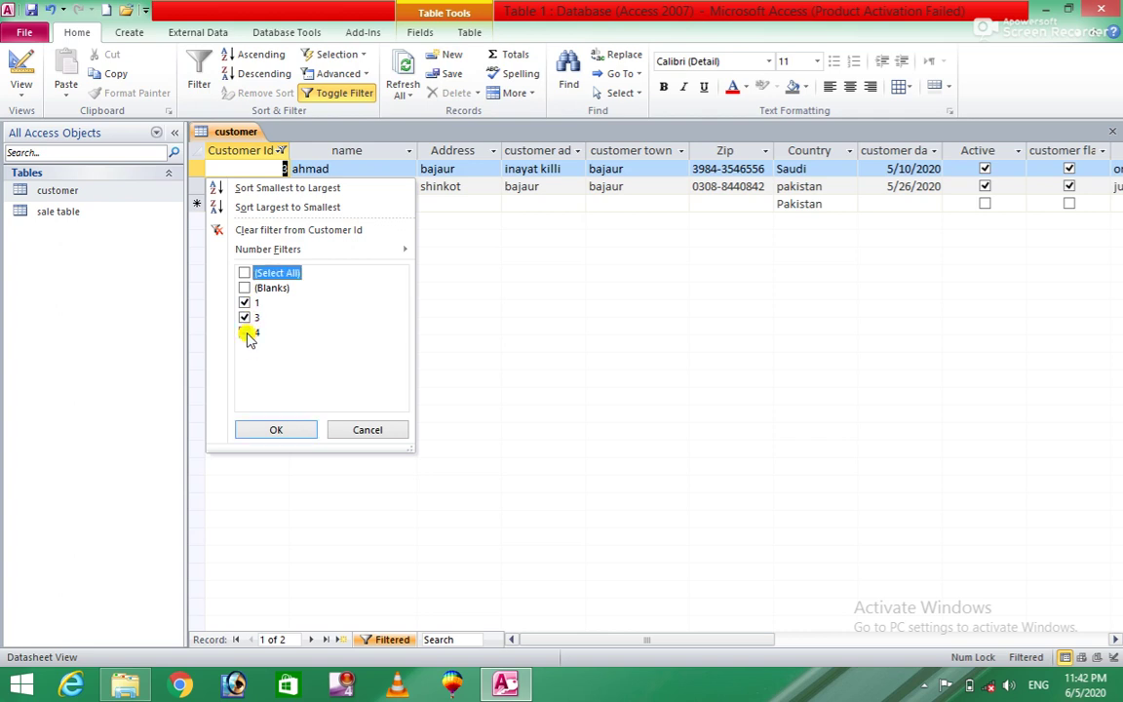
click(264, 428)
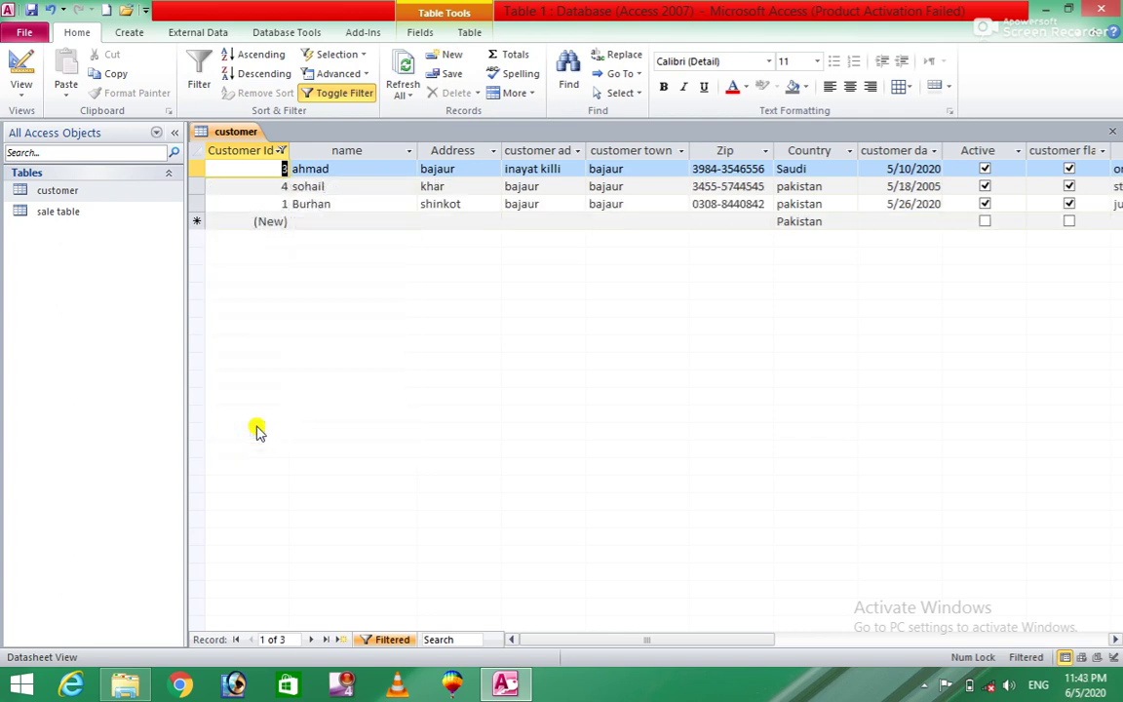
- Reselect all values, including blanks, in the Customer Id filter and apply it
click(199, 74)
click(244, 272)
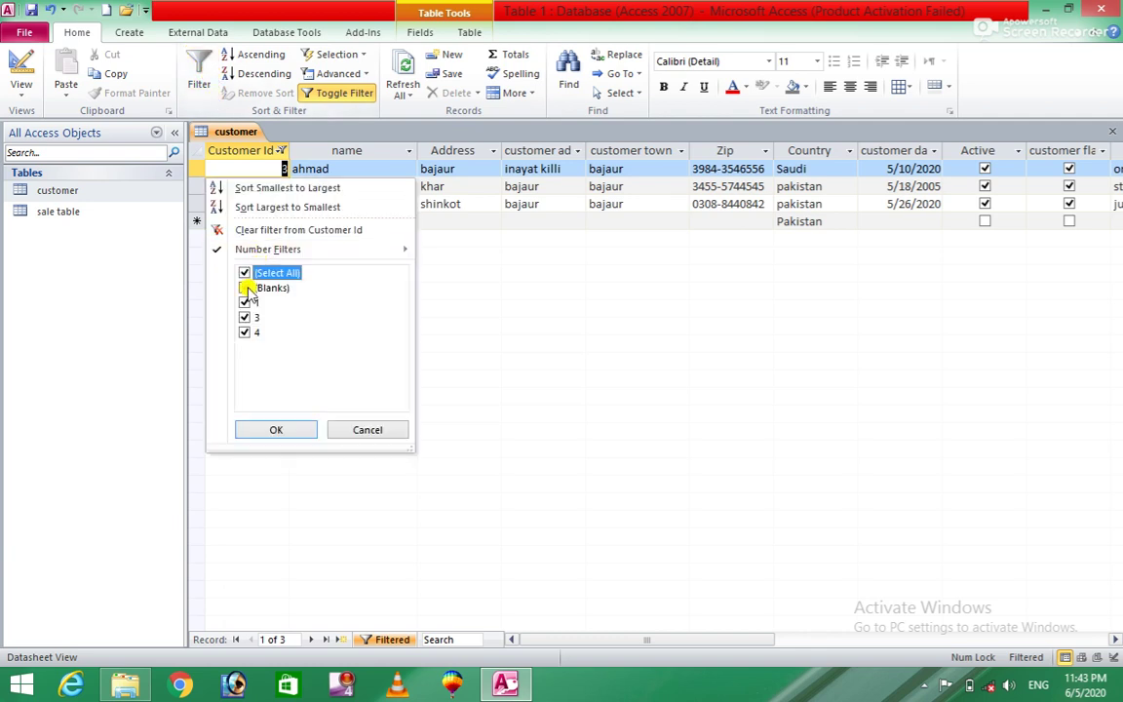
click(276, 431)
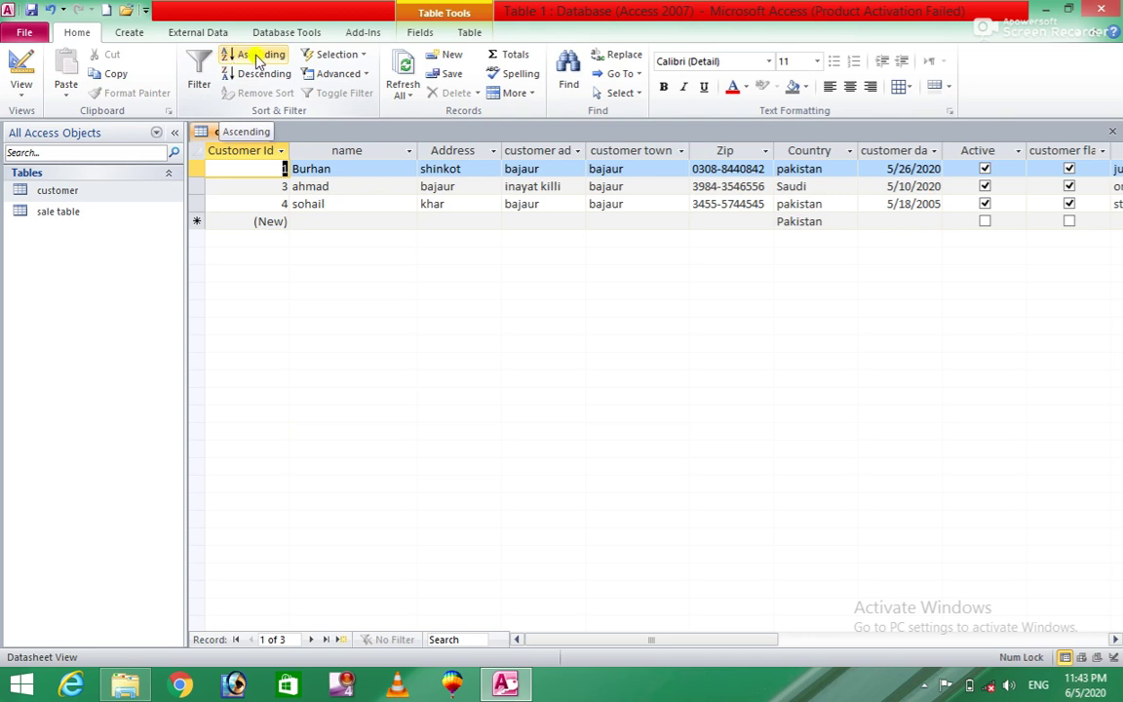
- Try to replace the customer name in the first record, and cancel the edit
click(347, 171)
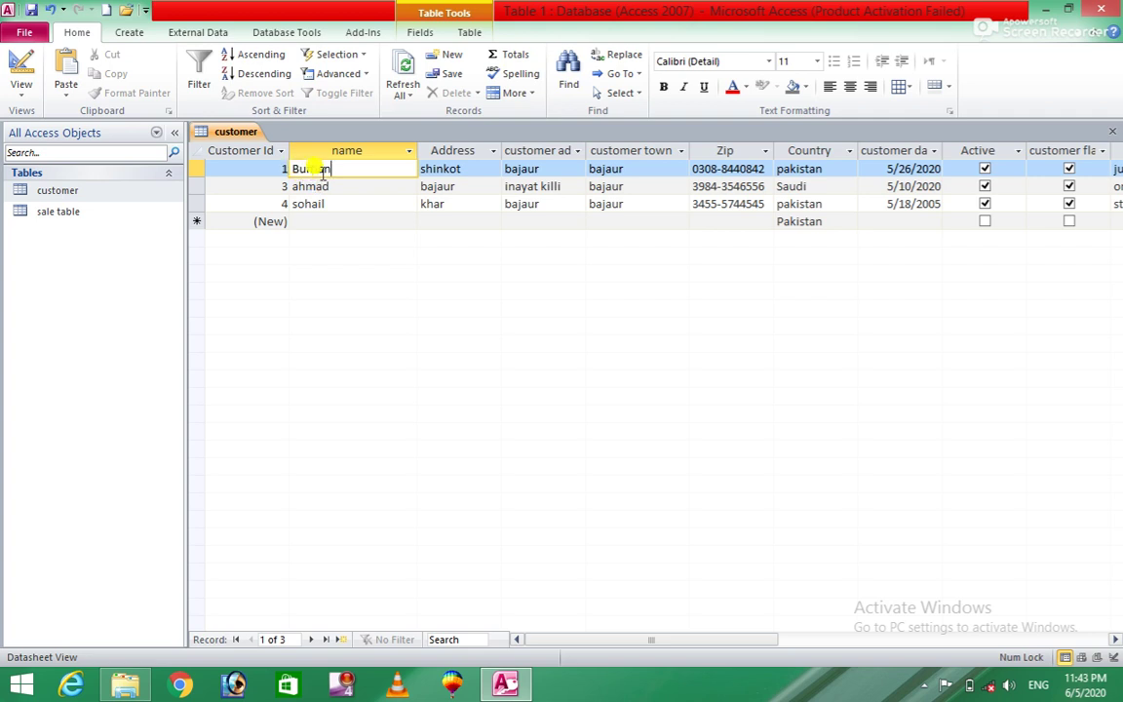
double_click(334, 171)
text(Farhan)
key(Escape)
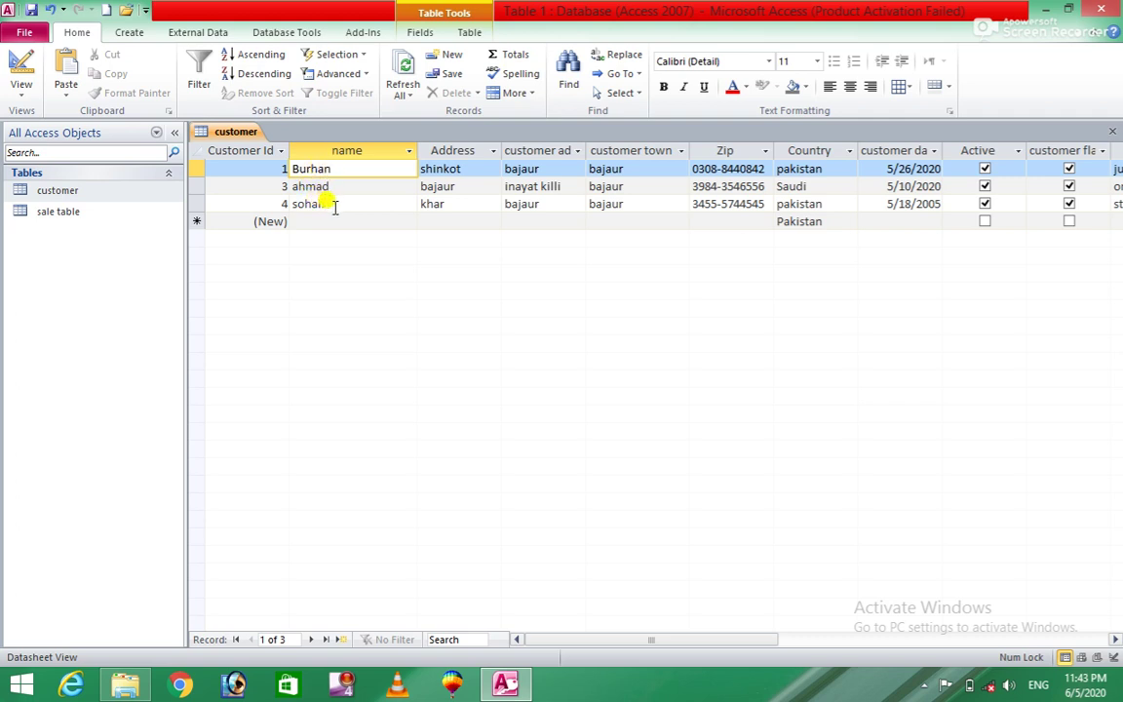
- Sort the customer records by name in ascending order and in descending order, and remove the sort
click(256, 54)
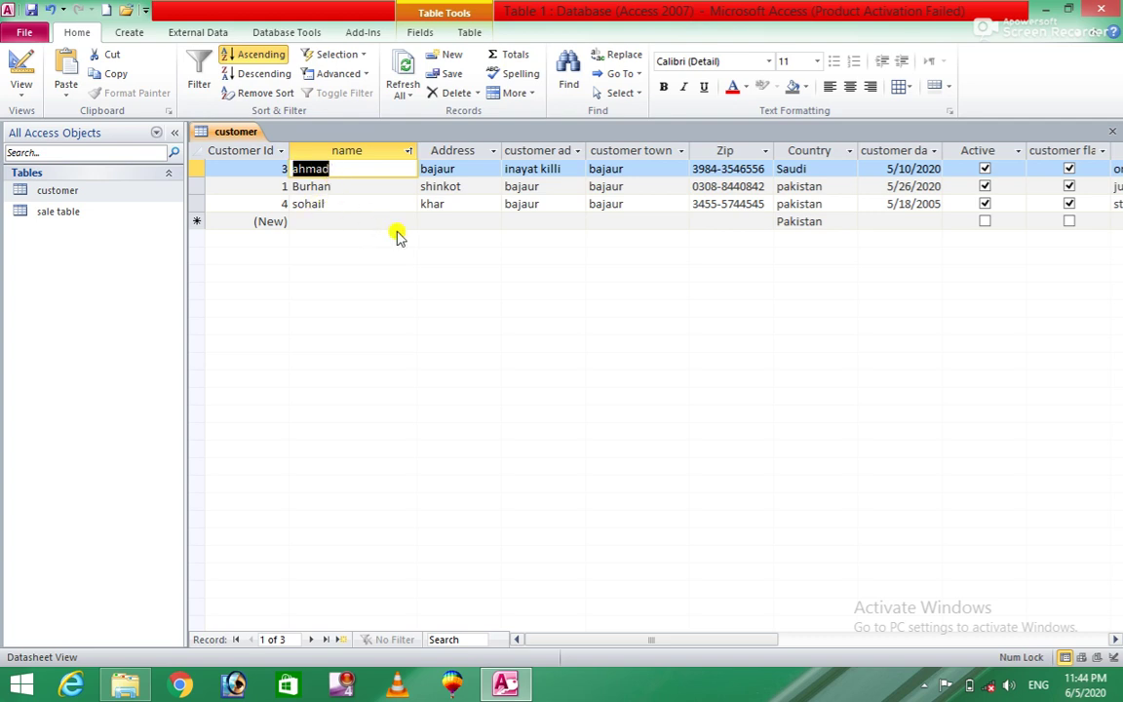
click(278, 79)
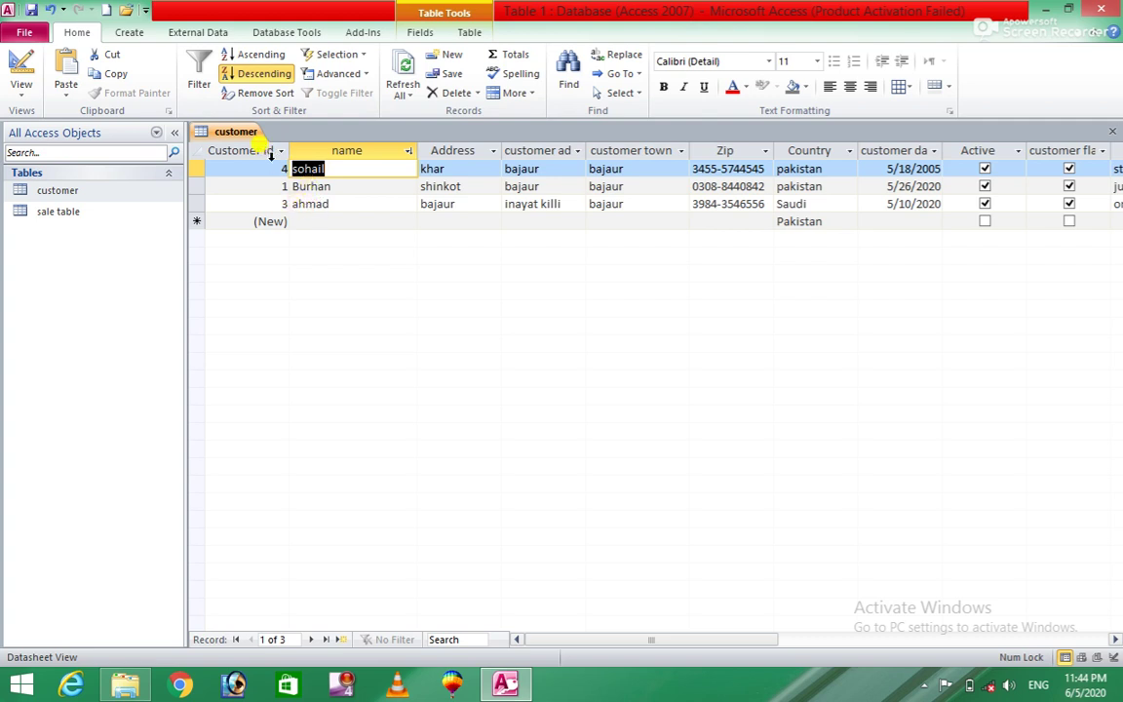
click(276, 94)
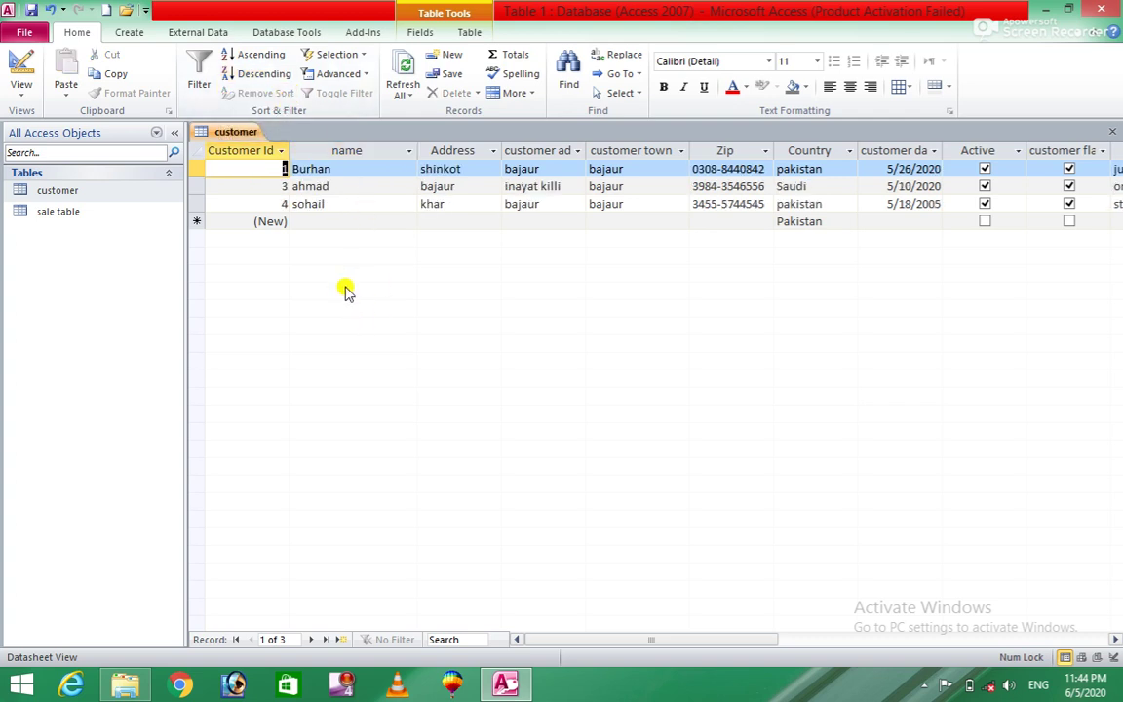
- View the Selection filter options for the name in the Customer Id 3 record, and dismiss them without applying any
click(344, 185)
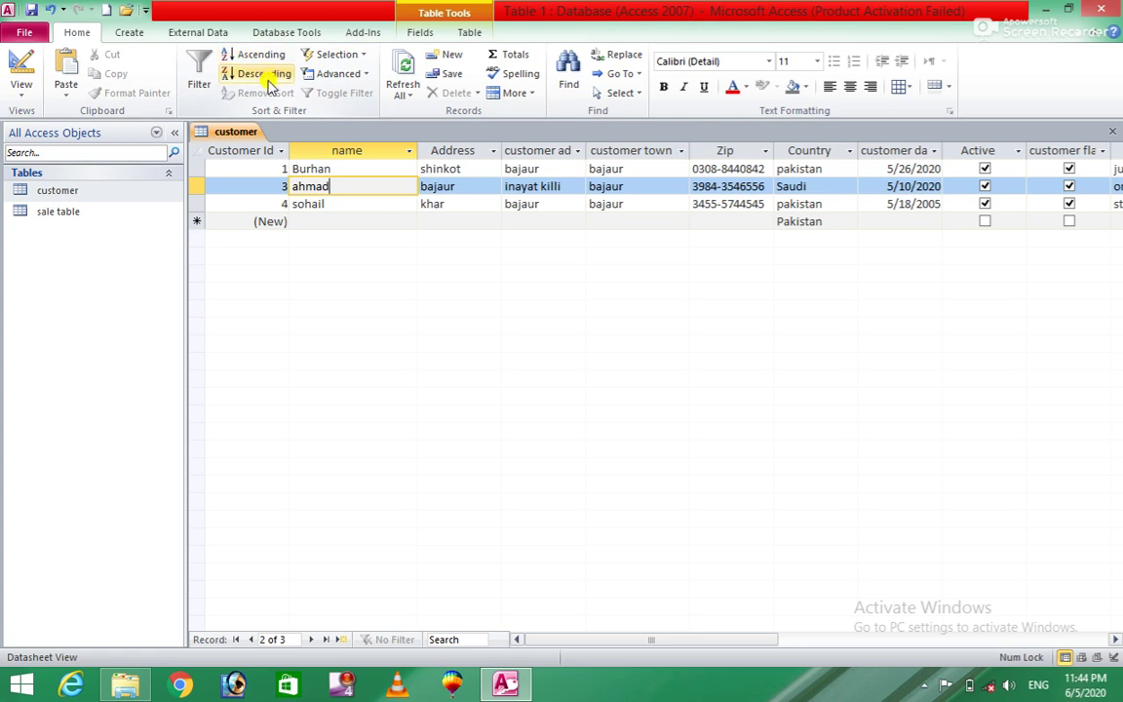
click(354, 56)
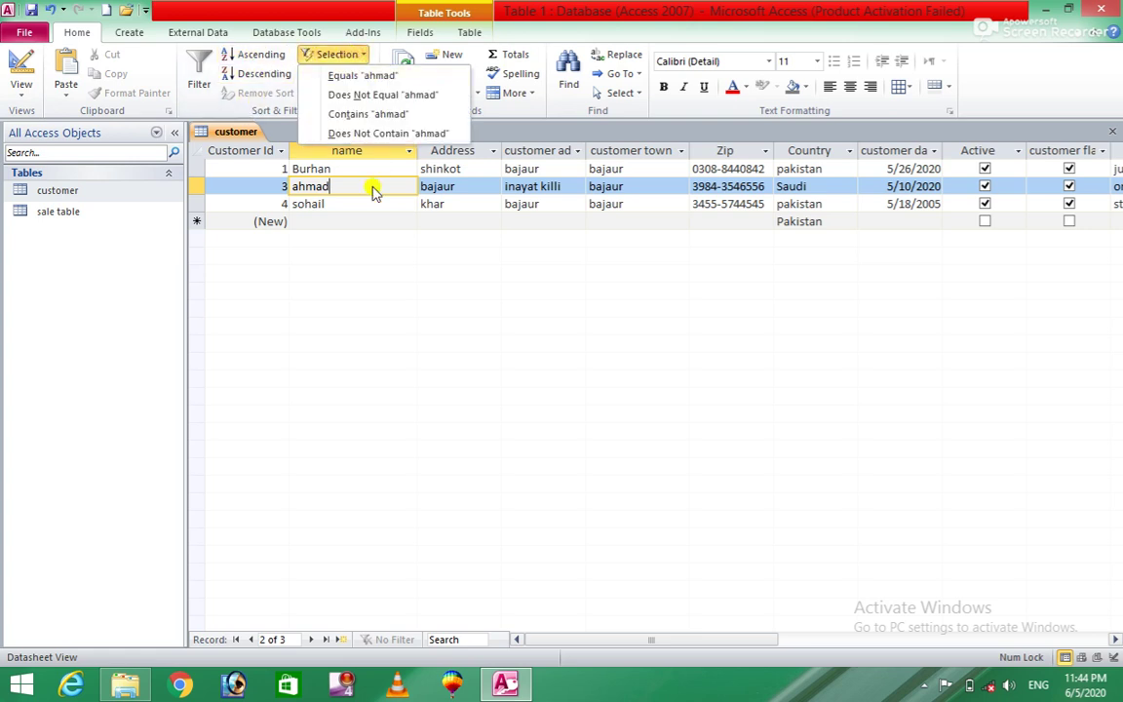
click(361, 243)
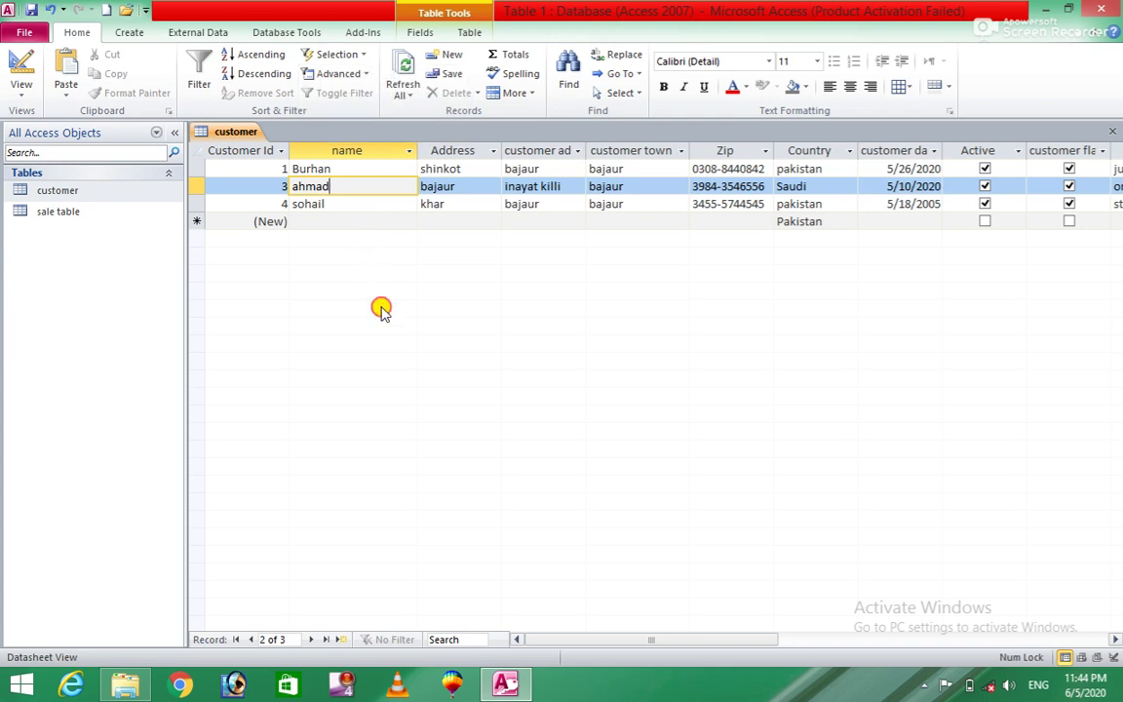